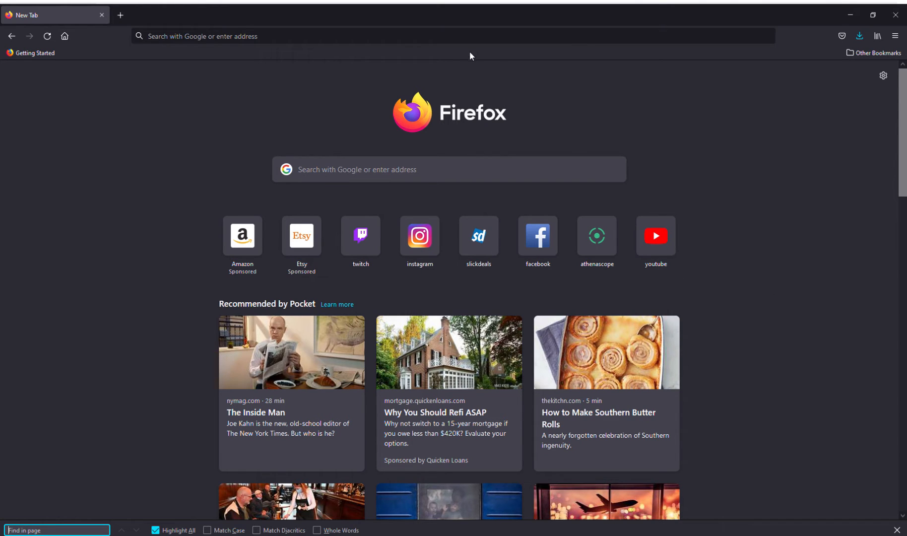
Step: Go to streamelements.com and open the StreamElements dashboard
click(481, 38)
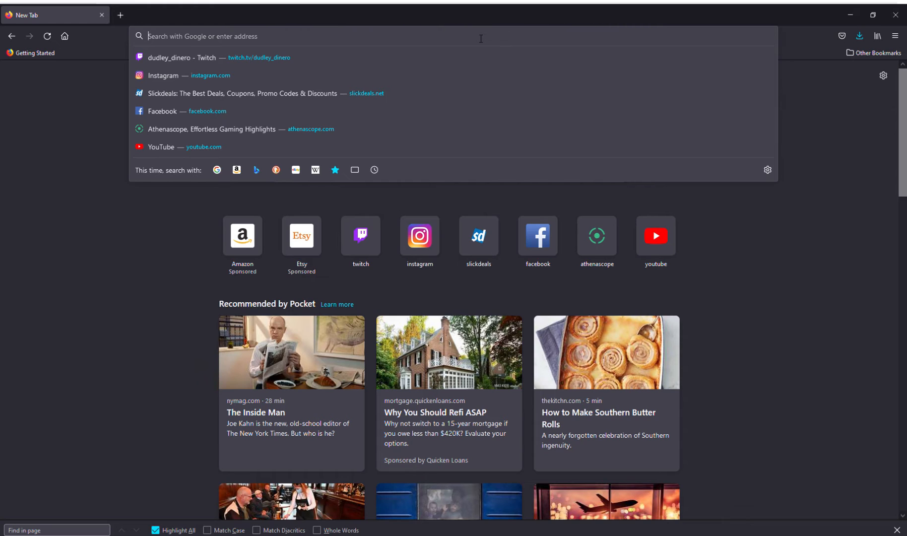
text(streamele)
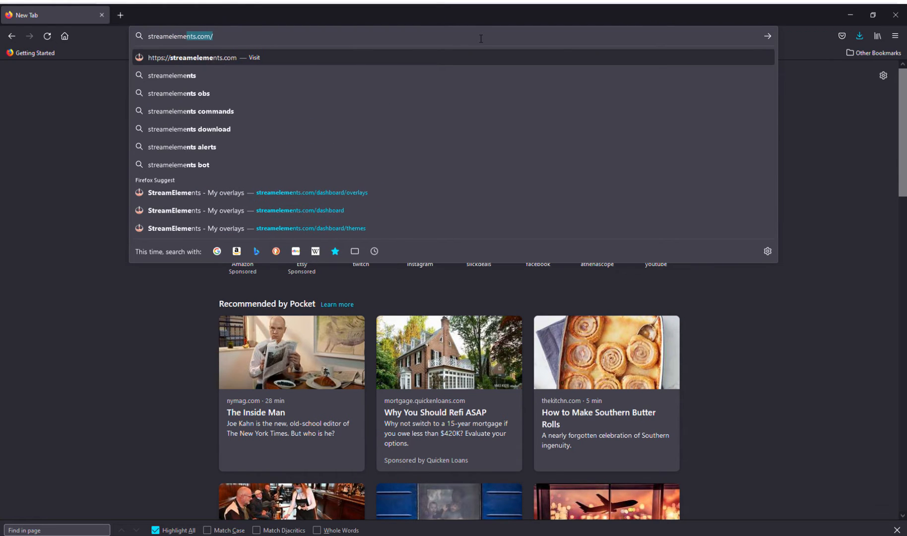
text(m)
key(Return)
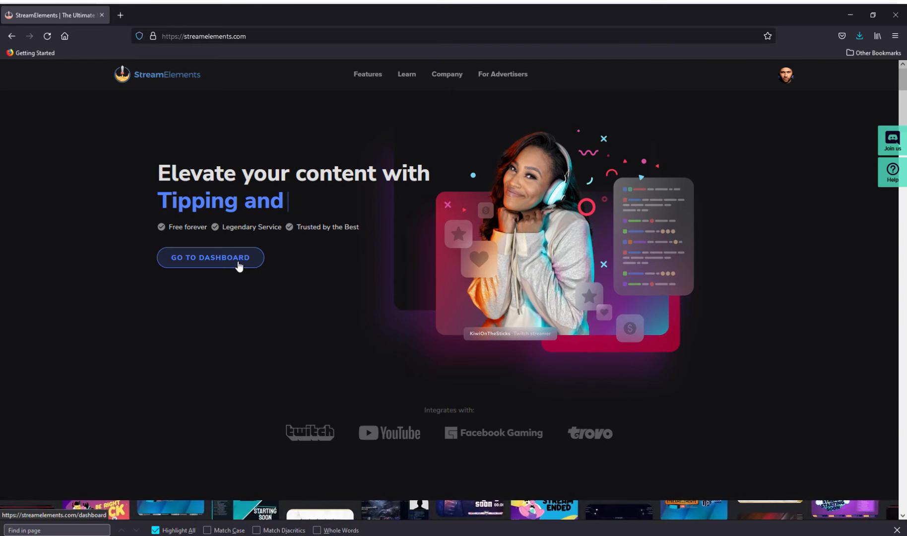
click(236, 260)
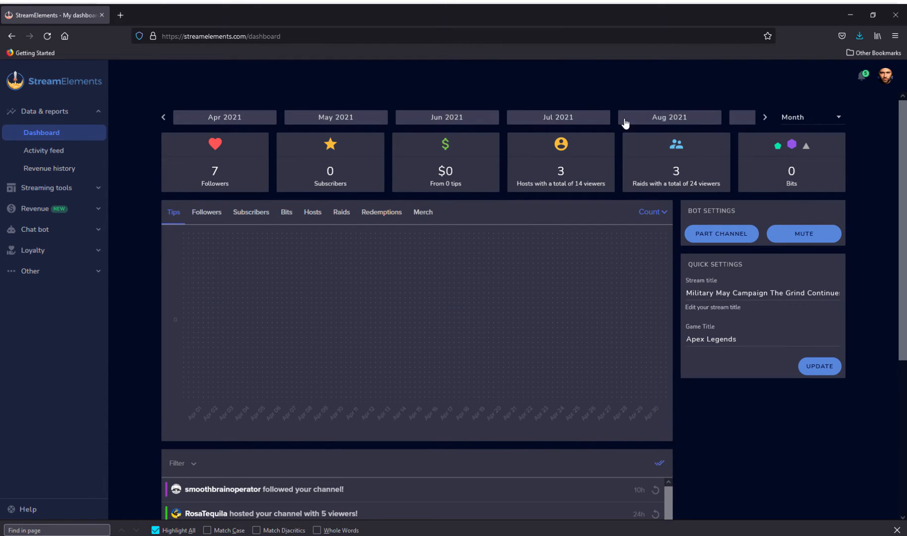
Step: Open the Widgets category of the overlays gallery
click(75, 191)
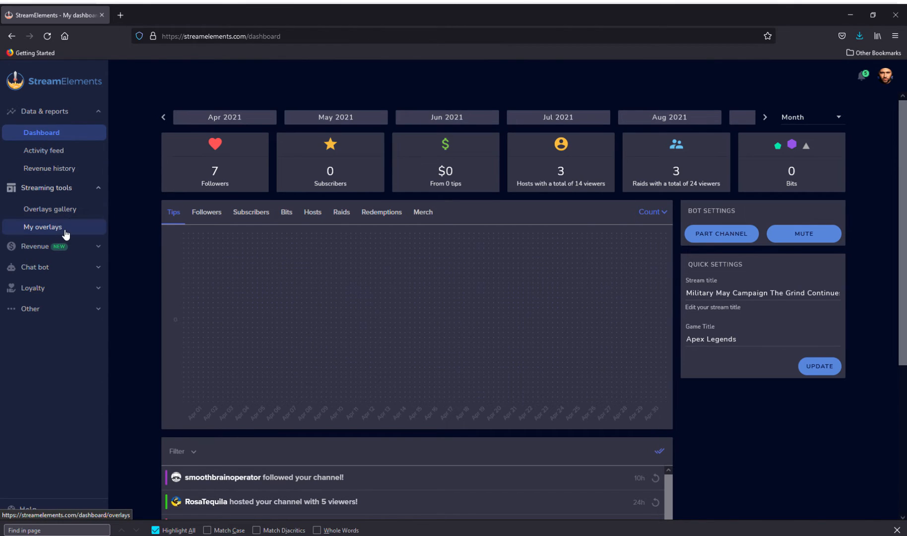
click(79, 215)
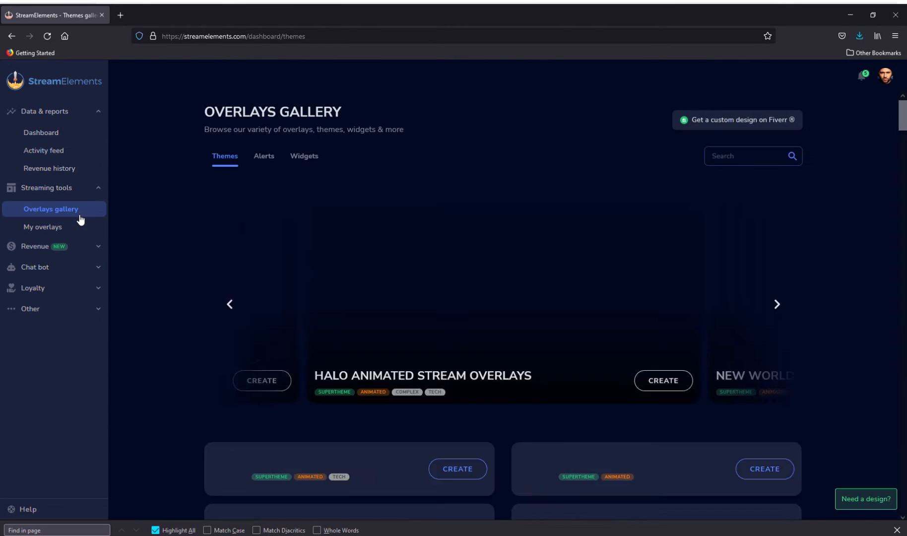
click(314, 156)
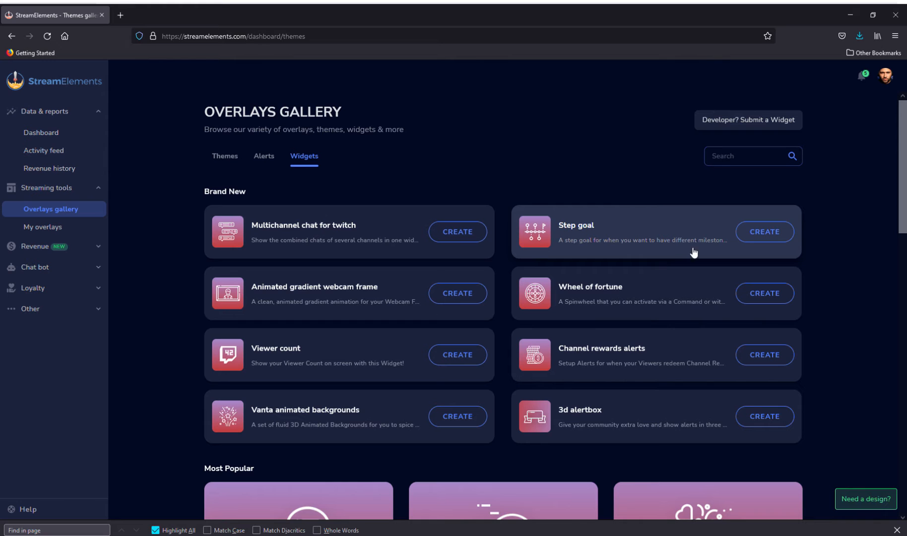
click(784, 232)
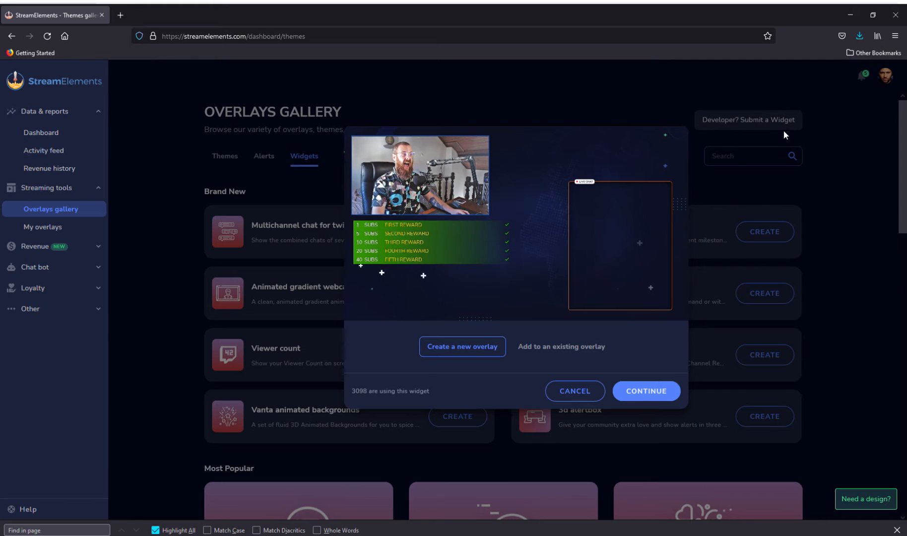
click(774, 119)
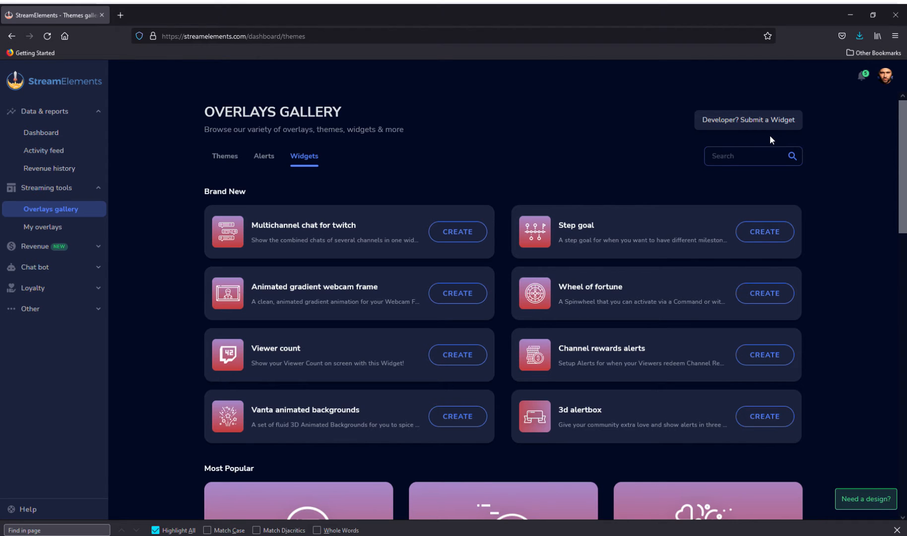
scroll(559, 411, down, 7)
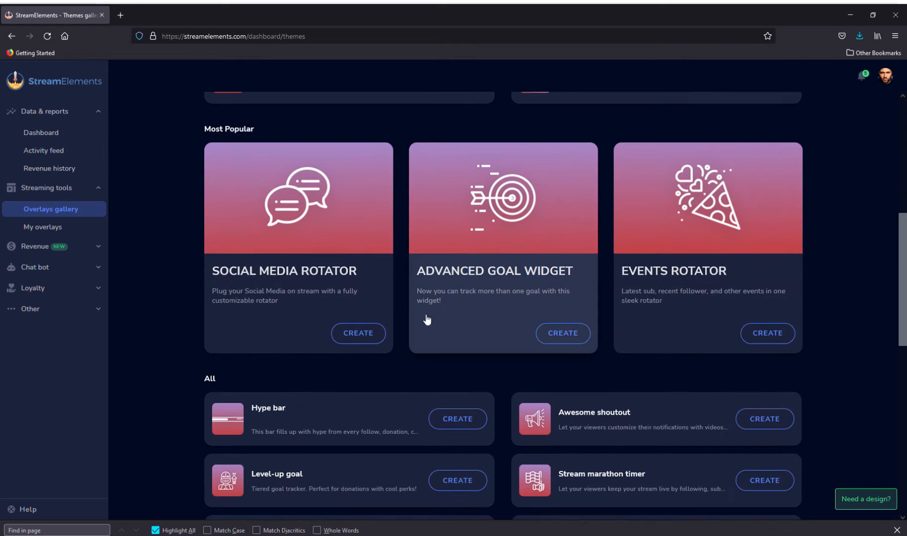
scroll(633, 377, up, 5)
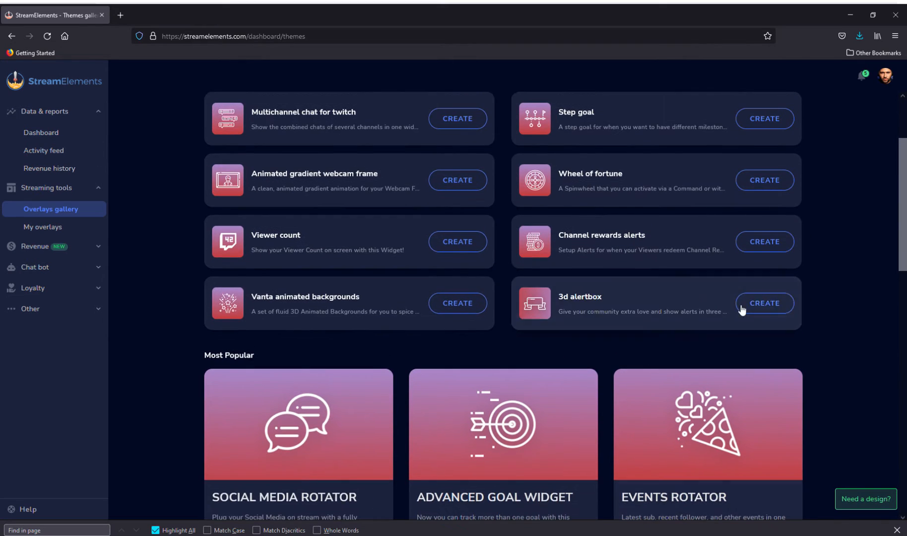
scroll(747, 308, up, 3)
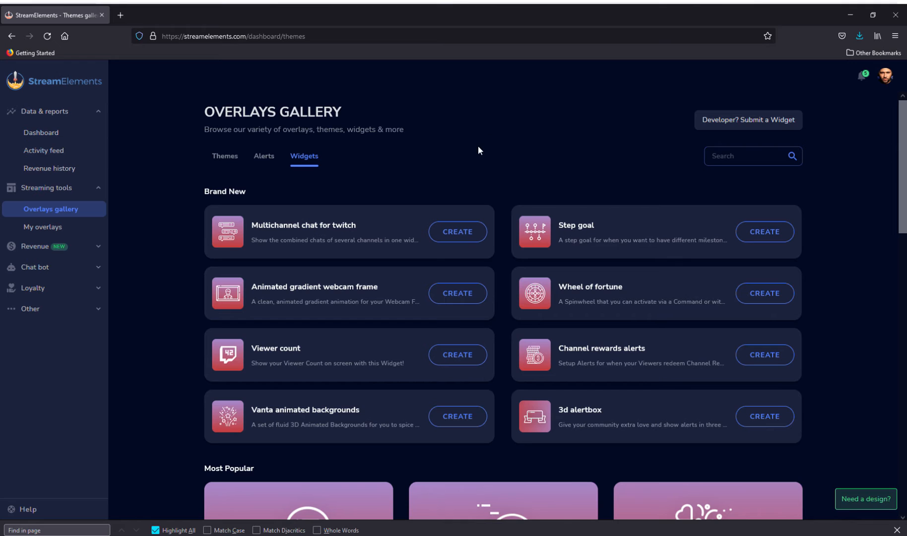
click(67, 228)
click(64, 210)
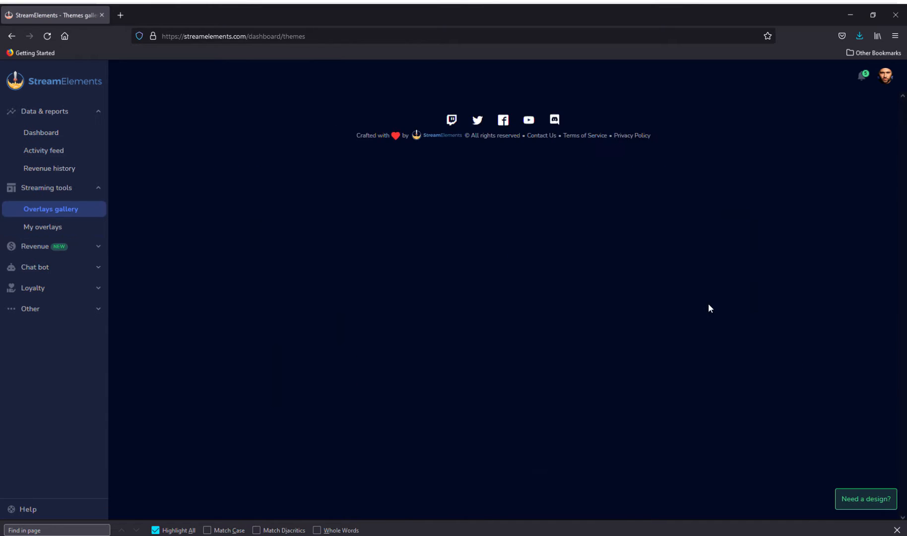
click(303, 157)
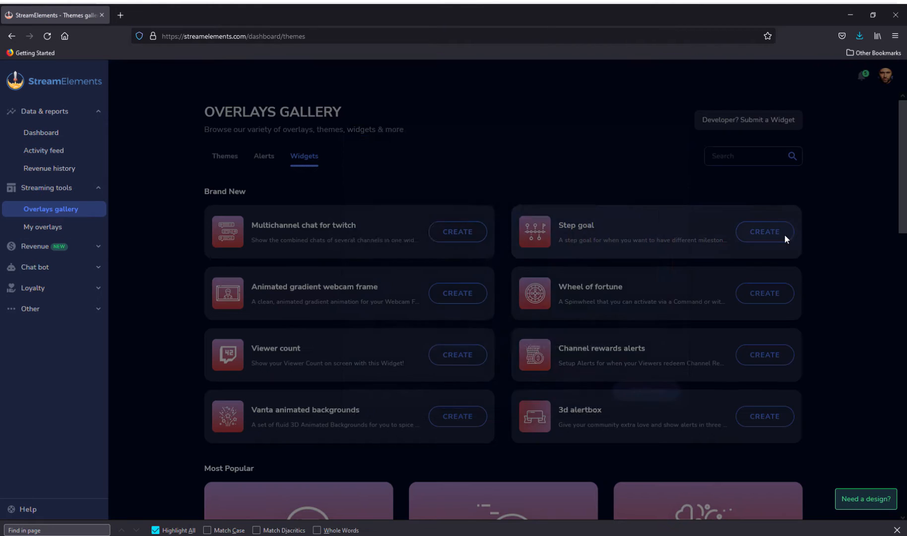
Step: Create a new overlay from the Step goal widget with the theme name Step Goal, and go to the saved overlays
click(785, 234)
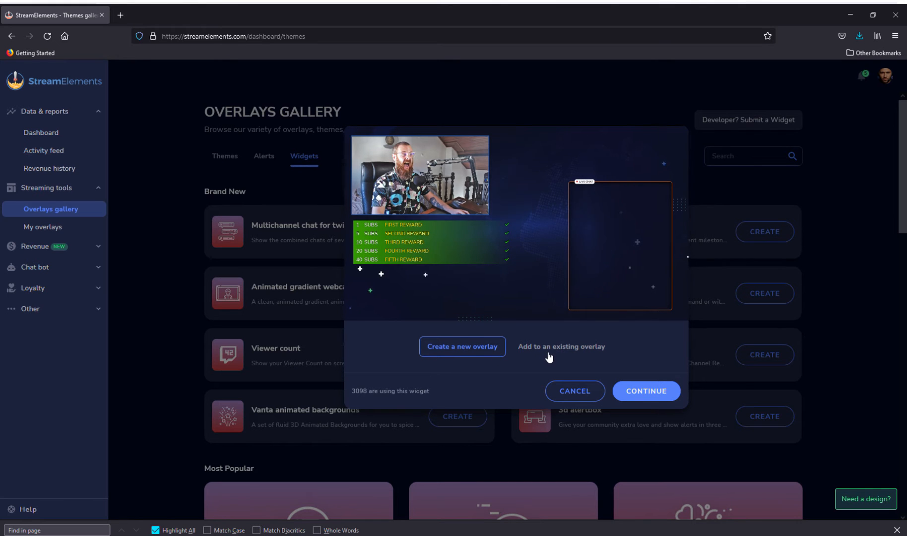
click(645, 392)
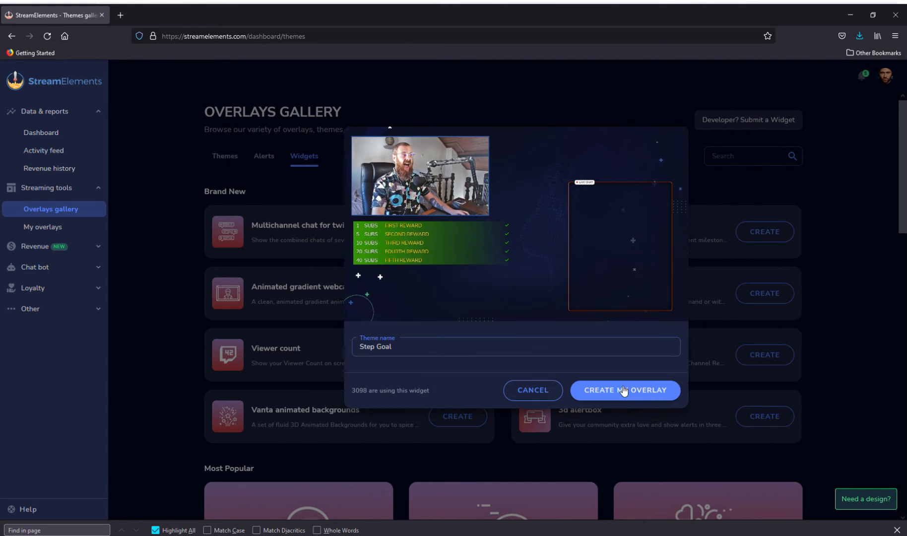
click(625, 391)
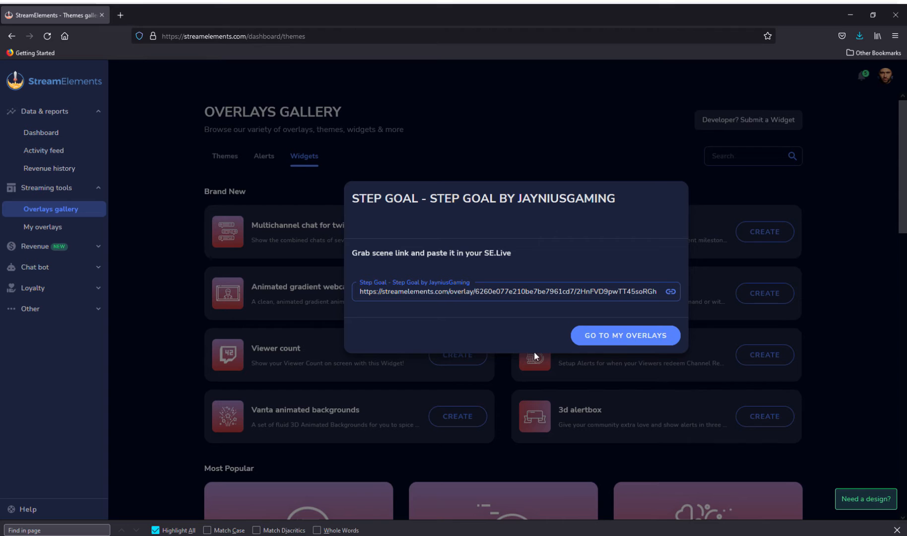
click(626, 338)
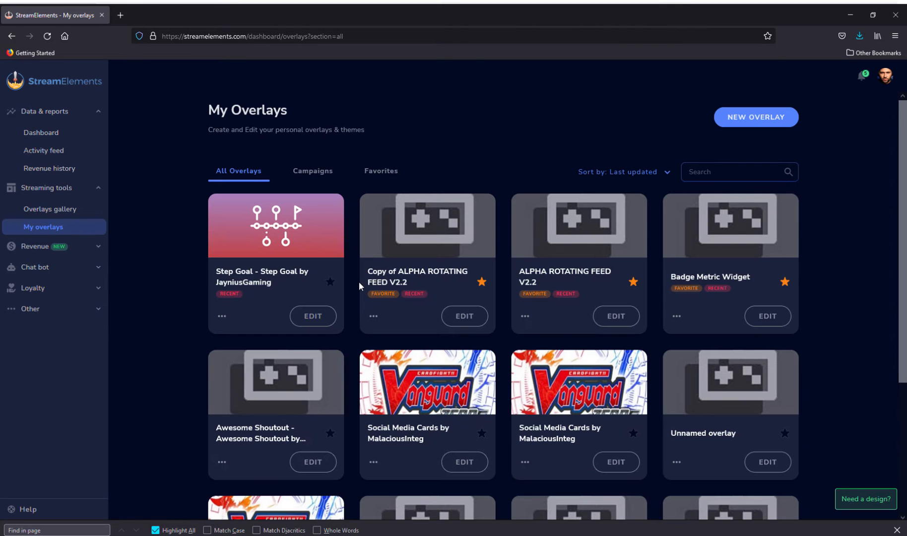
Step: Open the new Step Goal overlay for editing and bring up the code editor of its Step Goal layer
click(302, 318)
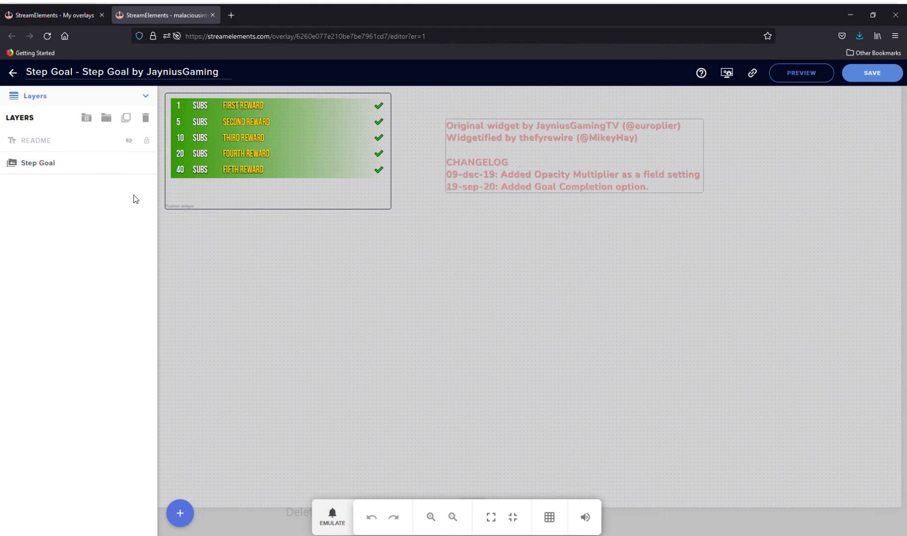
click(59, 164)
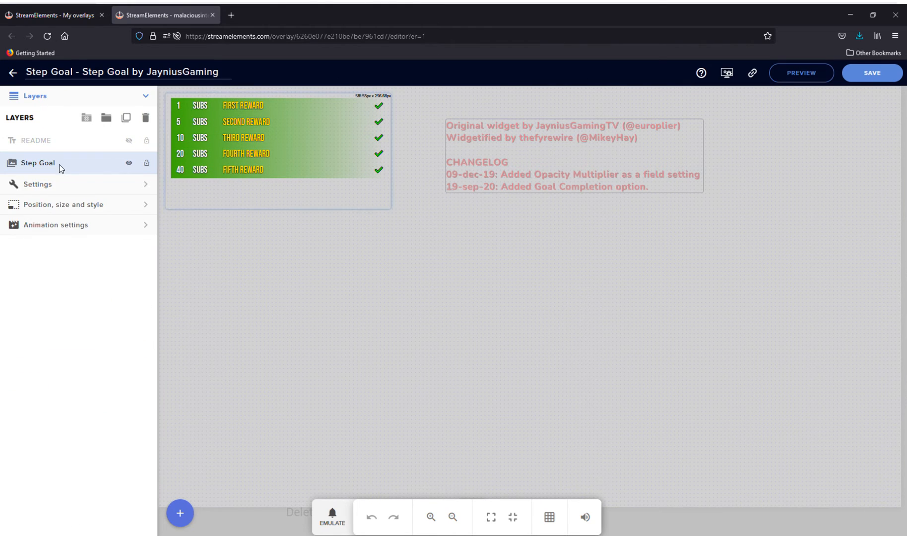
click(61, 182)
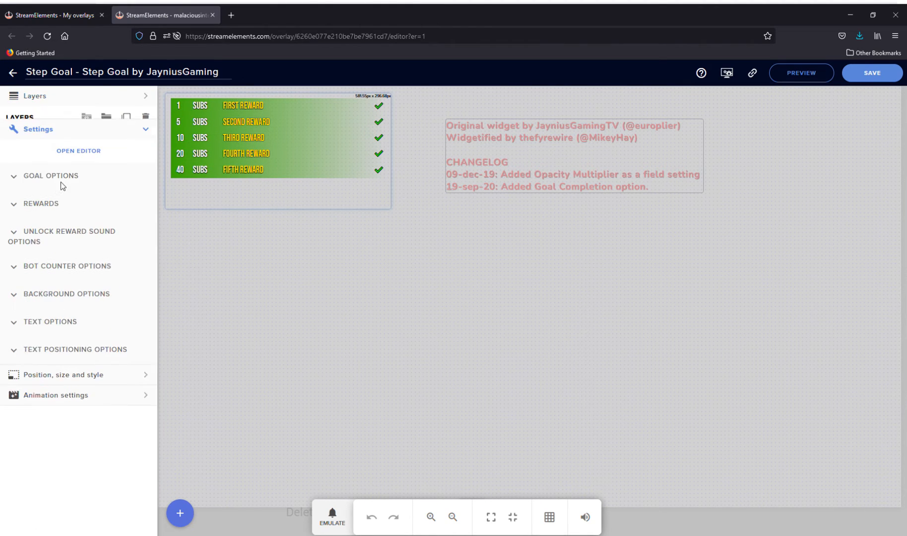
click(85, 145)
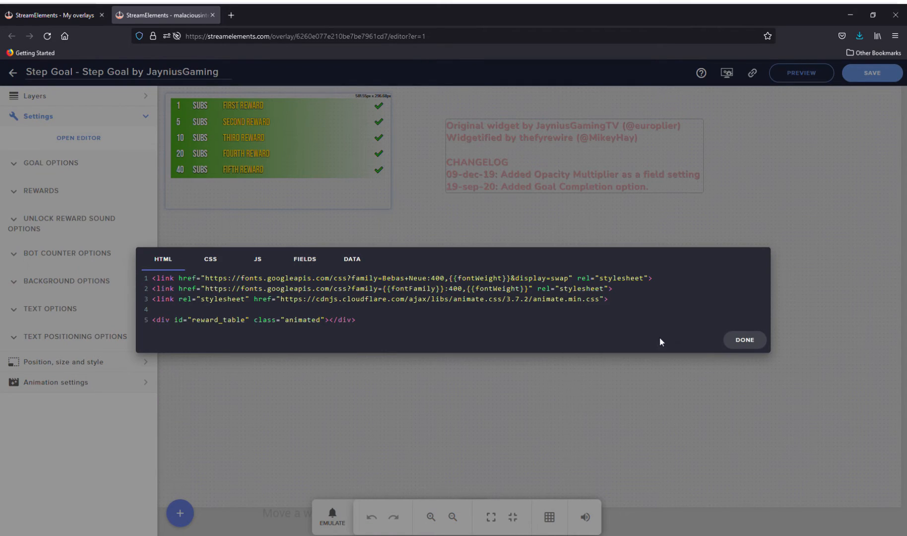
Step: Delete all of the widget's existing HTML and CSS code
drag(432, 326, 133, 261)
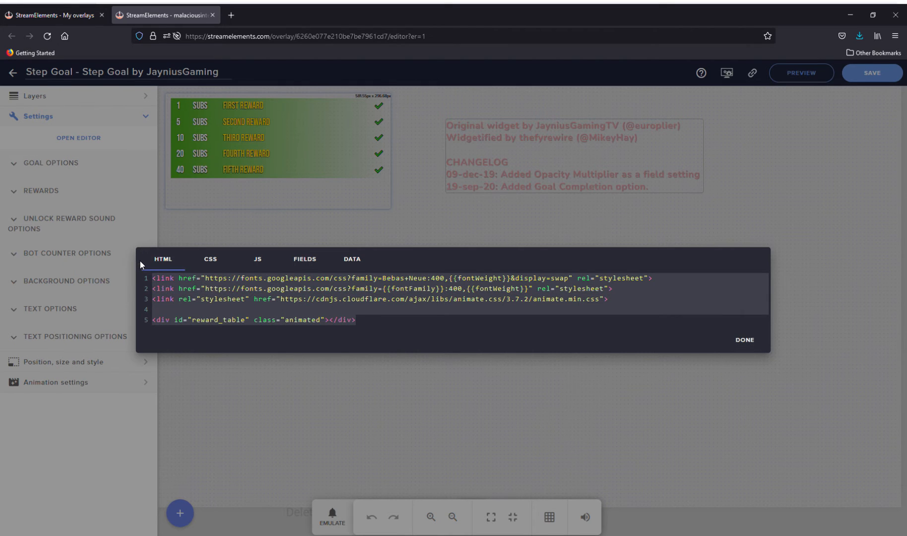
key(BackSpace)
click(226, 284)
click(435, 358)
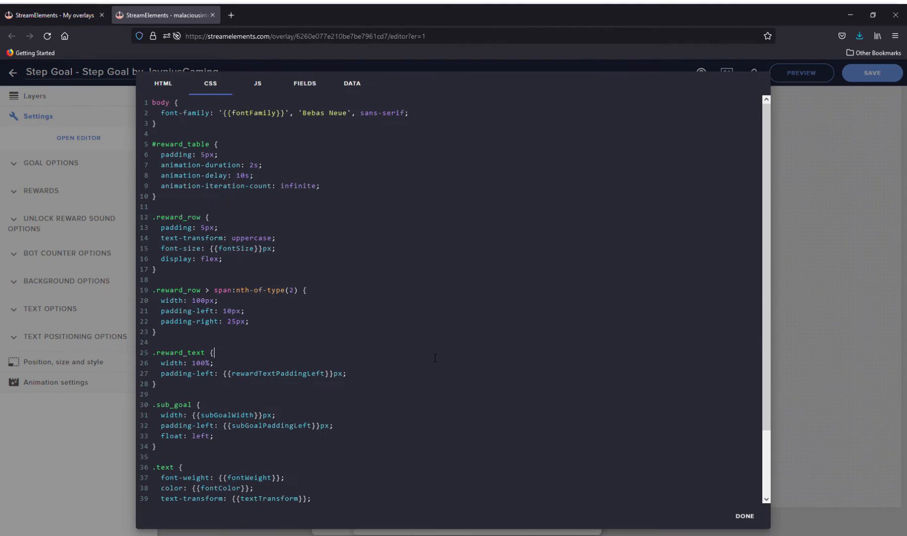
key(ctrl+a)
key(BackSpace)
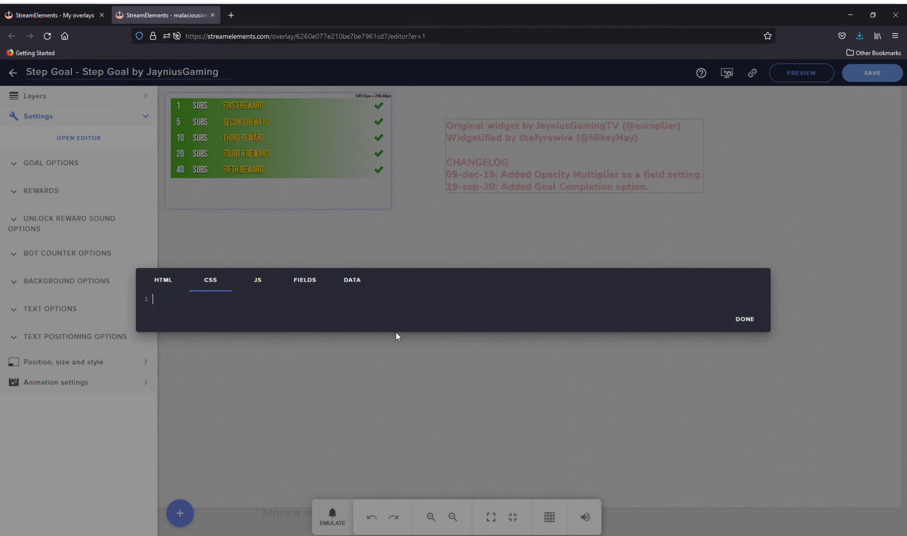
Step: Delete all of the widget's existing JS and Fields code
click(255, 282)
click(612, 390)
key(ctrl+a)
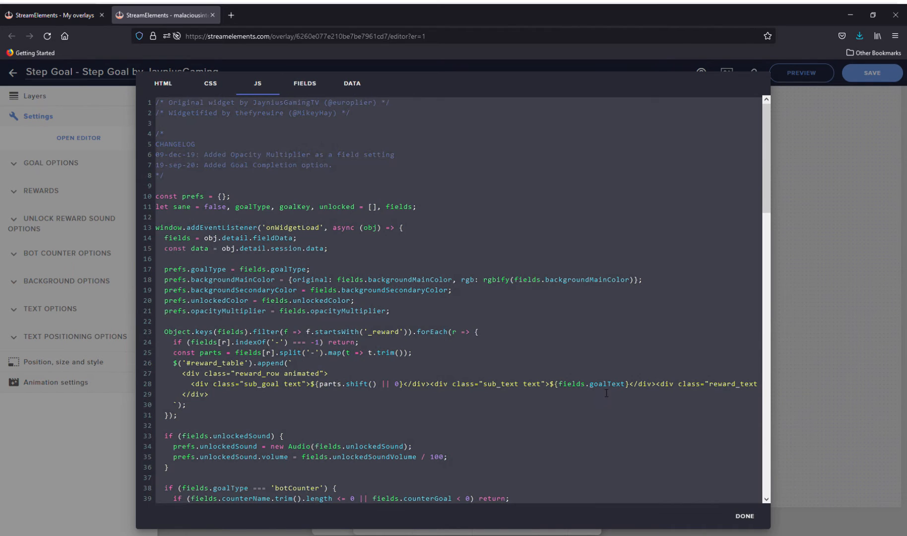
key(BackSpace)
click(306, 282)
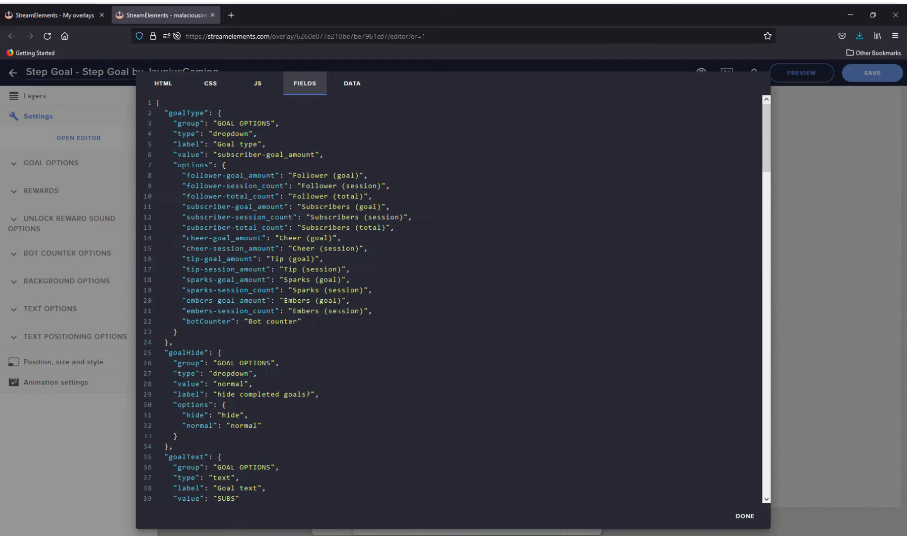
click(495, 358)
key(ctrl+a)
key(BackSpace)
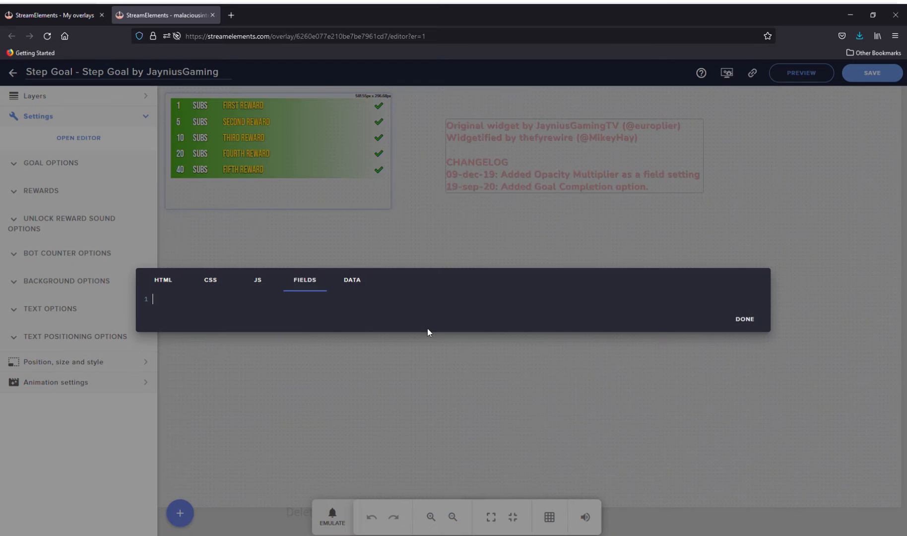
Step: Delete the widget's entire Data content
click(354, 278)
click(443, 296)
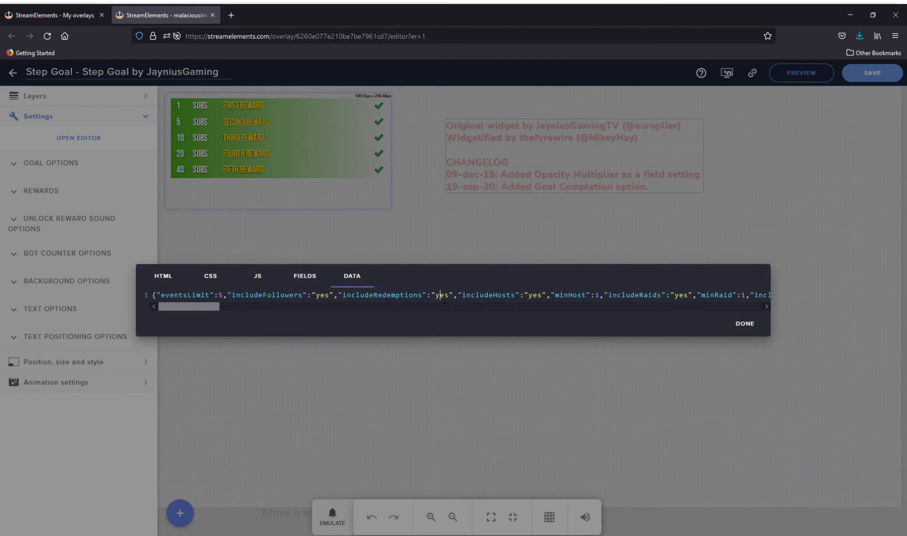
key(ctrl+a)
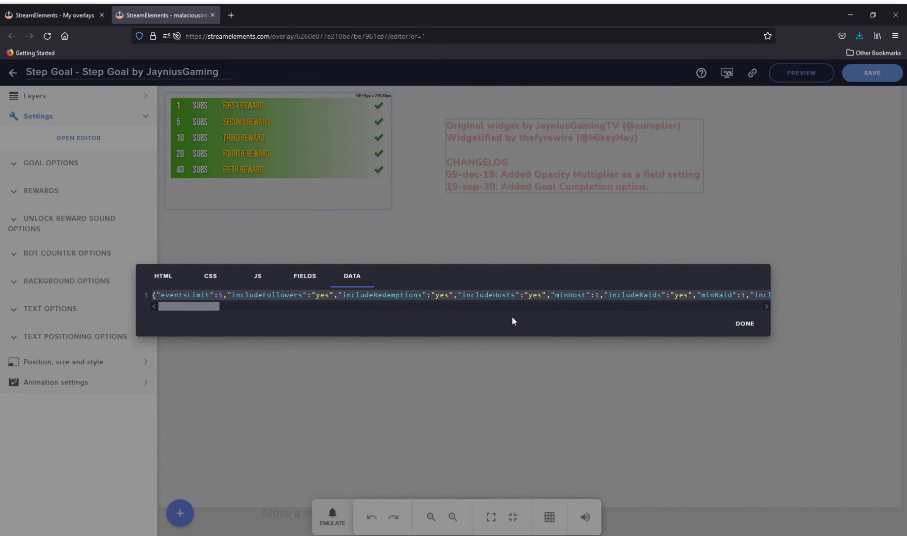
key(BackSpace)
Step: Paste the copied HTML page, which links Font Awesome 5.15.2, Bootstrap 5.0.1 and style.css, into the widget's HTML code
click(180, 283)
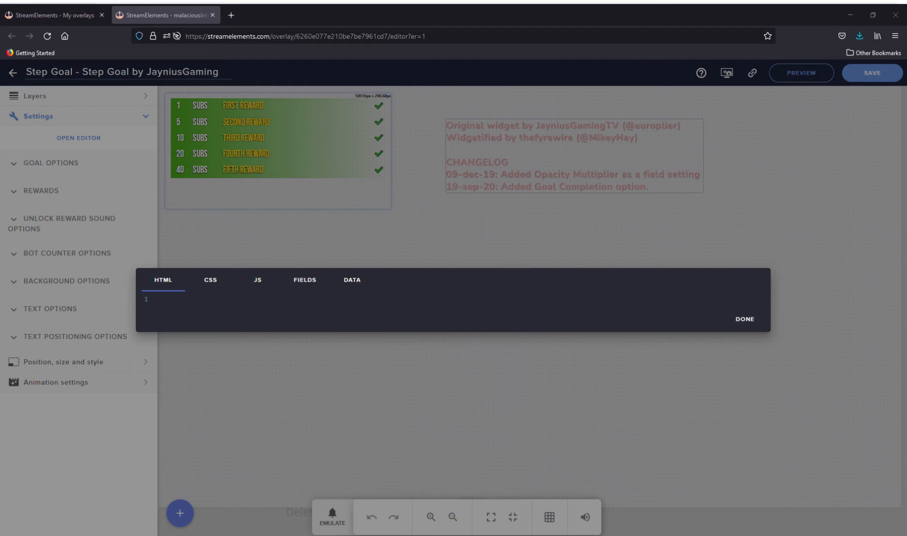
click(188, 300)
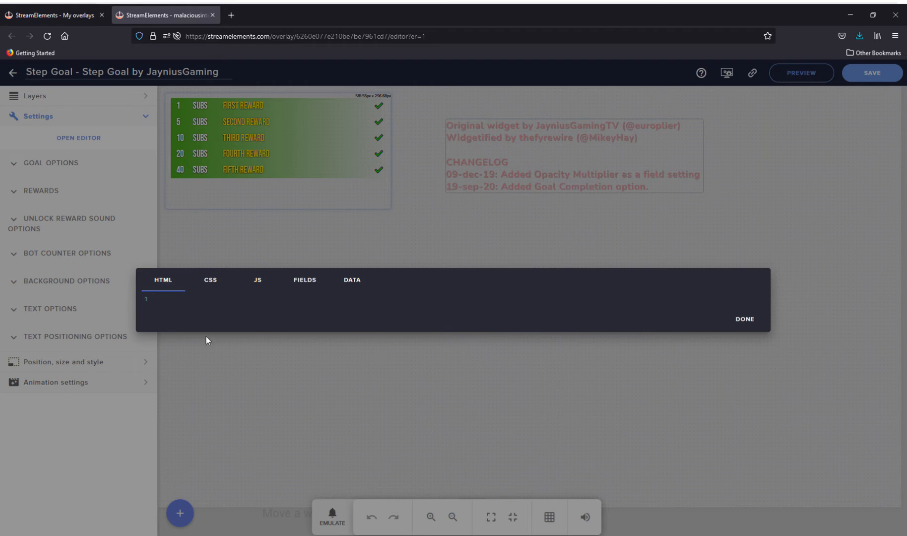
key(ctrl+v)
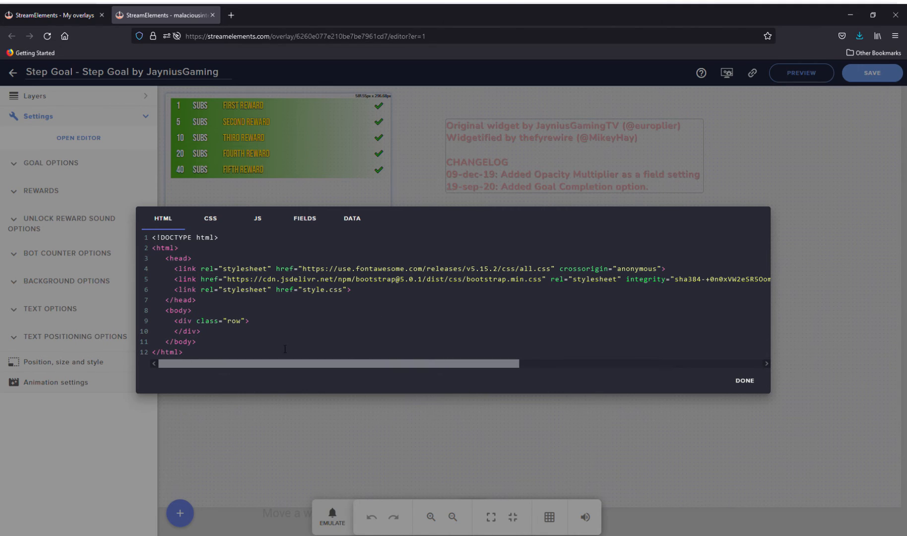
Step: Paste the copied stylesheet with the card, badge and social media colour rules into the widget's empty CSS code
click(219, 216)
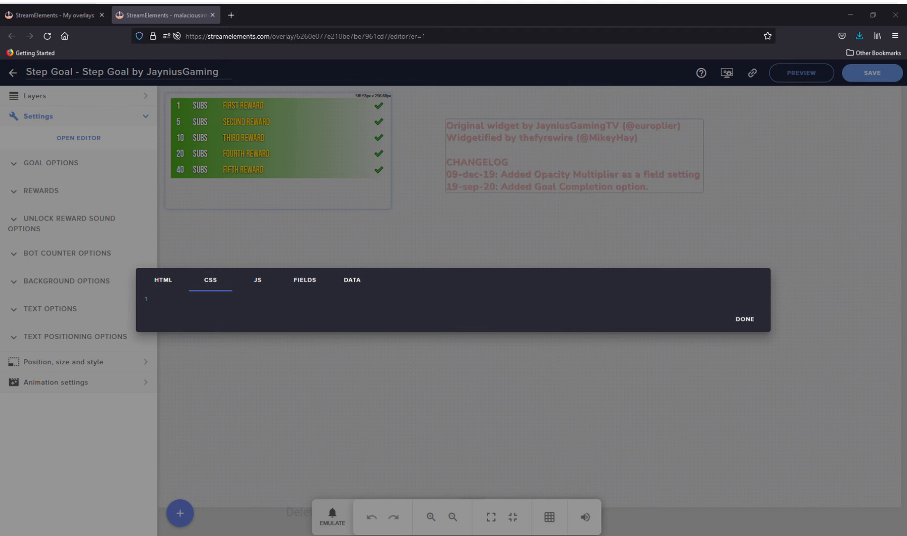
click(236, 304)
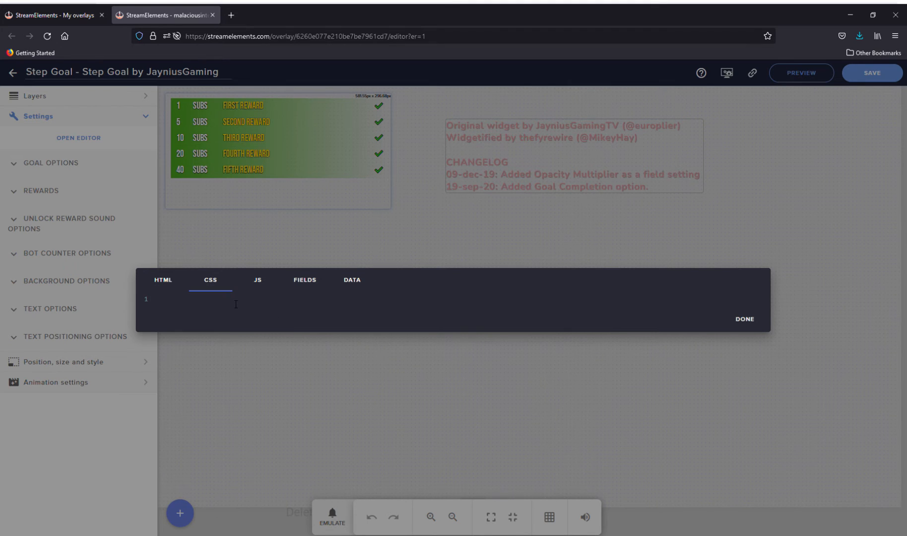
key(ctrl+v)
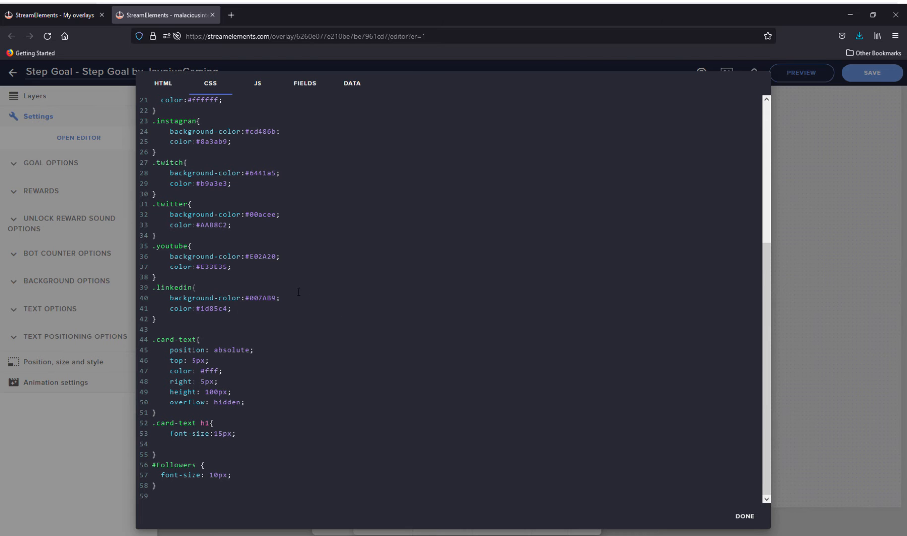
scroll(281, 351, up, 2)
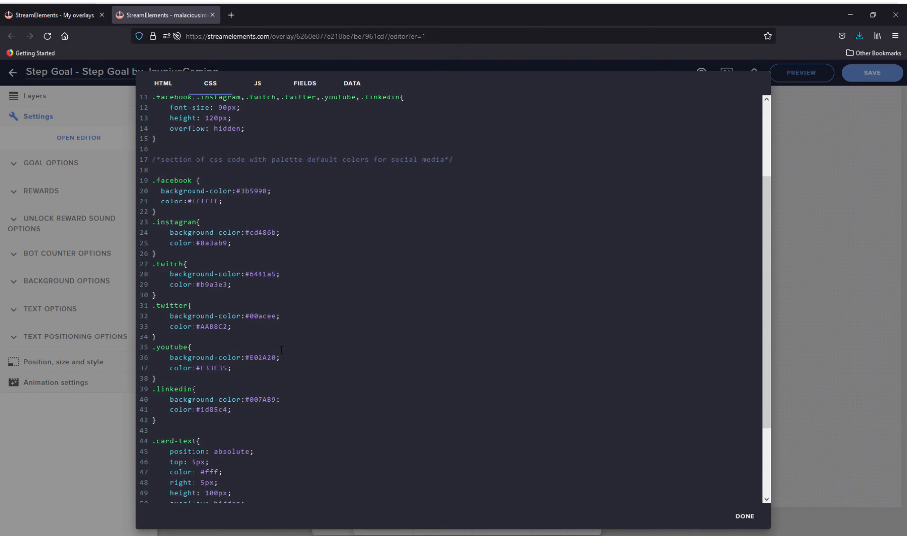
scroll(281, 350, up, 2)
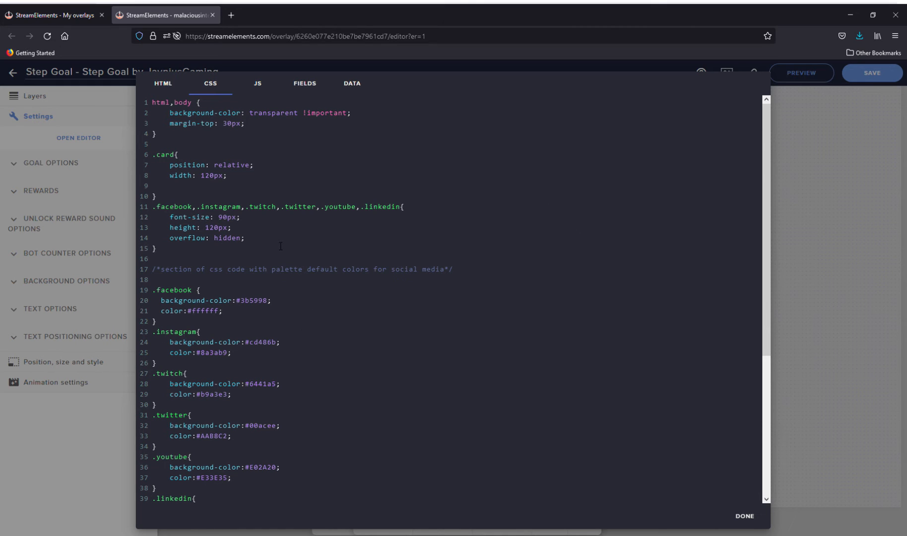
Step: Paste the copied script with the four social elements and the onWidgetLoad listener into the widget's JS code and review it
click(258, 84)
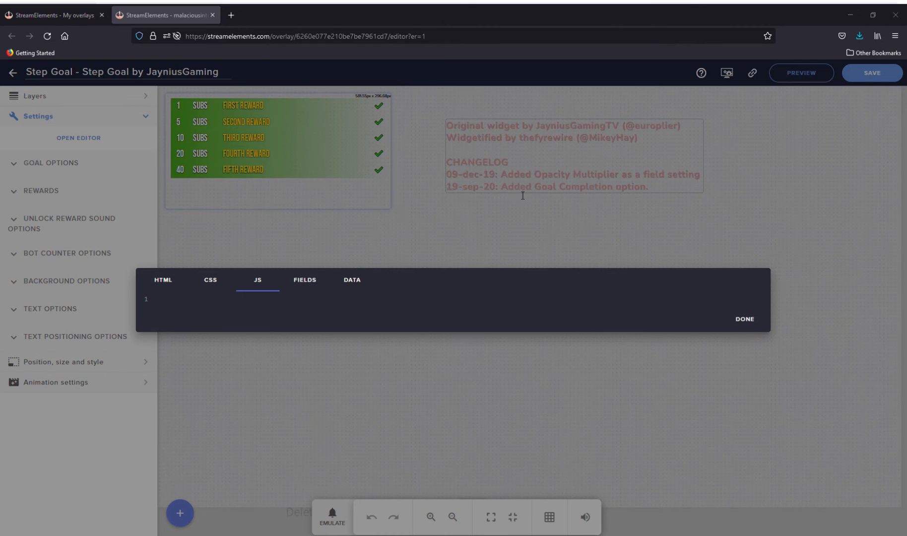
click(254, 308)
key(ctrl+v)
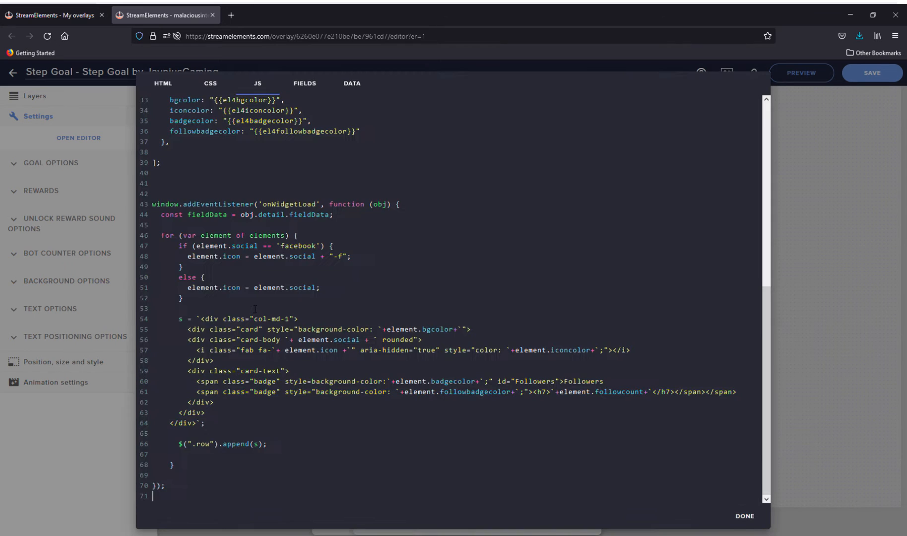
scroll(392, 383, up, 10)
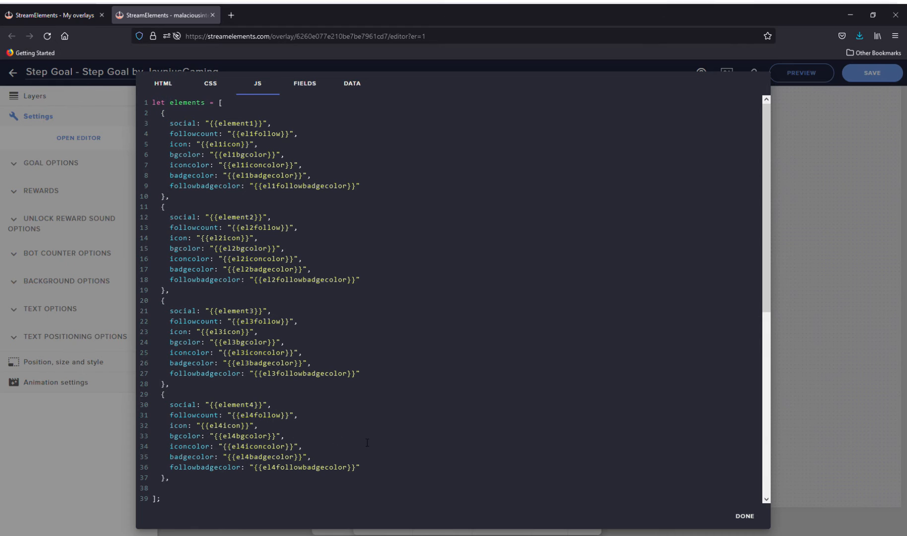
scroll(367, 442, down, 3)
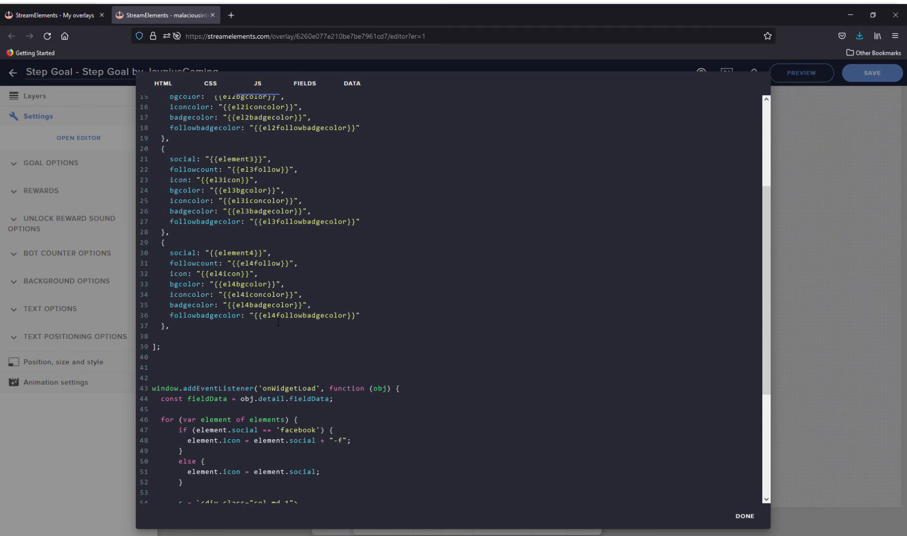
scroll(366, 430, down, 4)
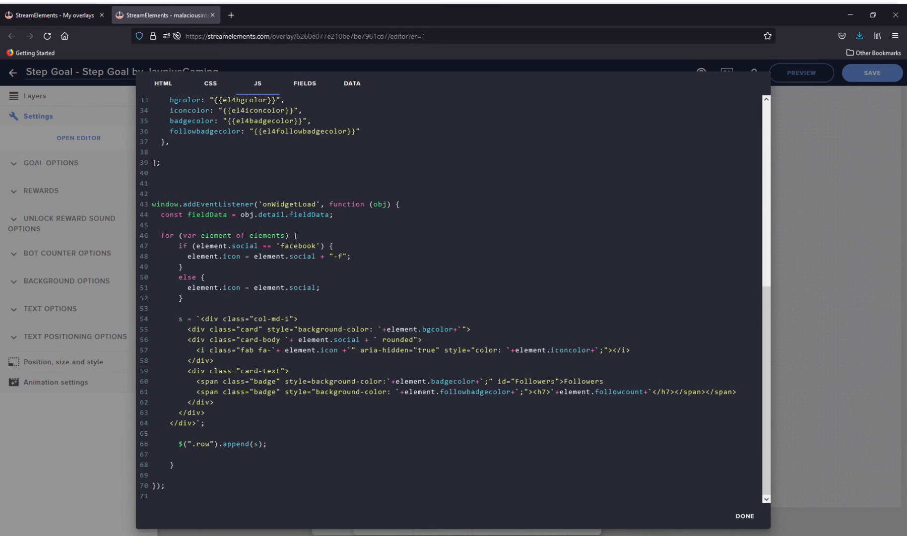
Step: Paste the copied field definitions for Social 1 to 4, with follower counts and colour pickers, into the widget's Fields code and review them
click(312, 89)
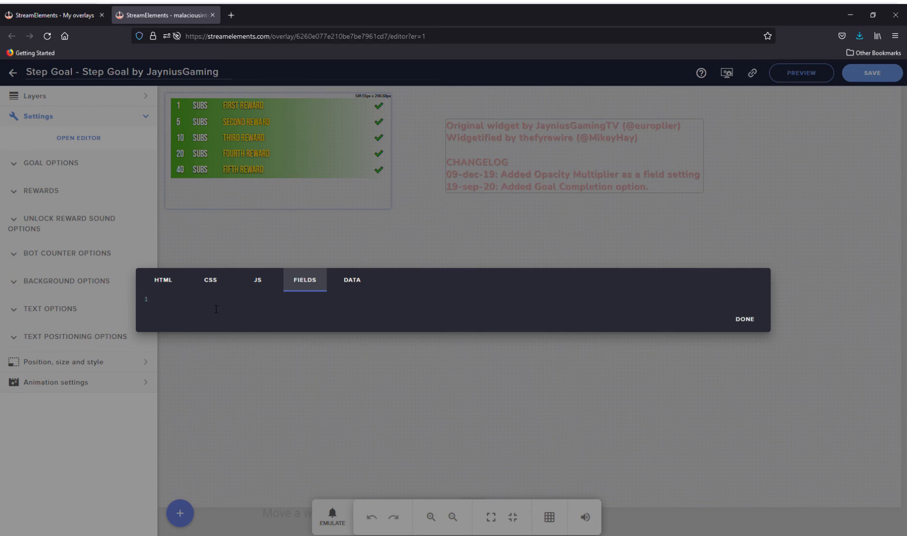
click(295, 309)
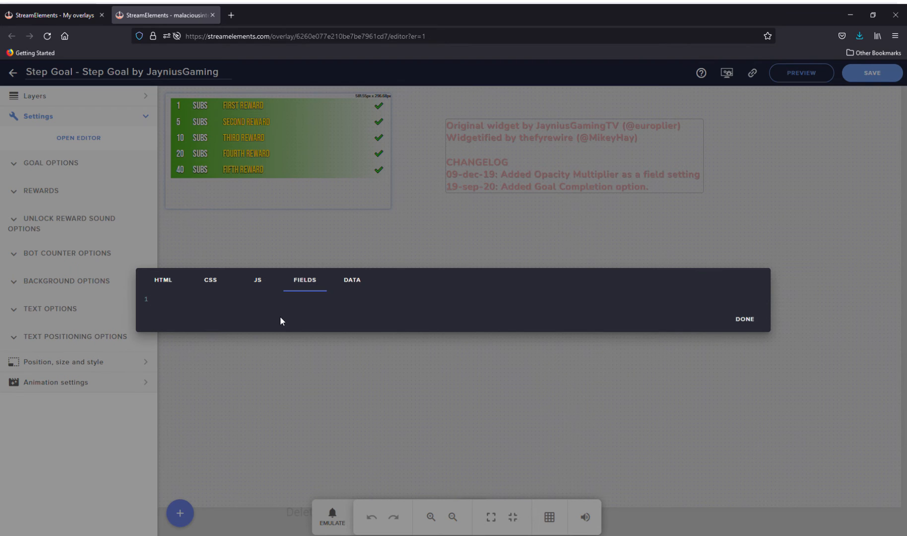
key(ctrl+v)
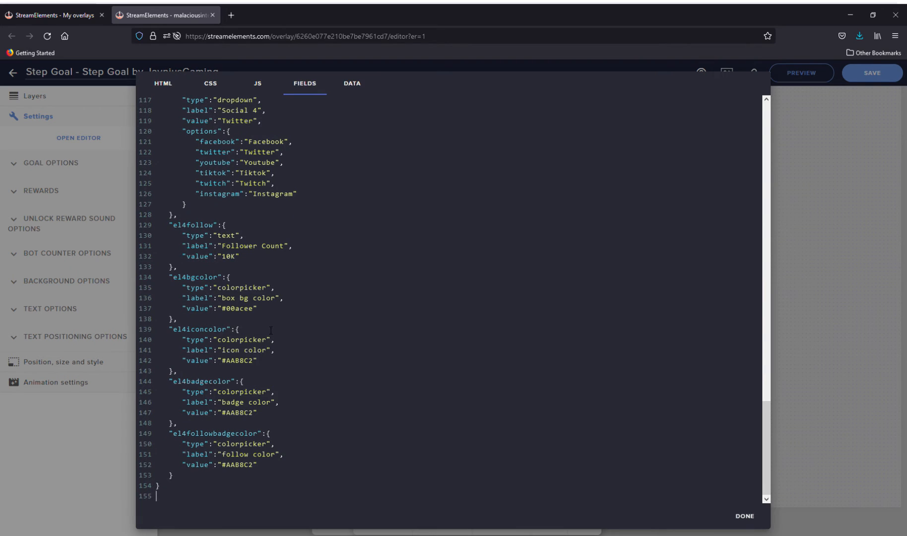
scroll(271, 330, up, 10)
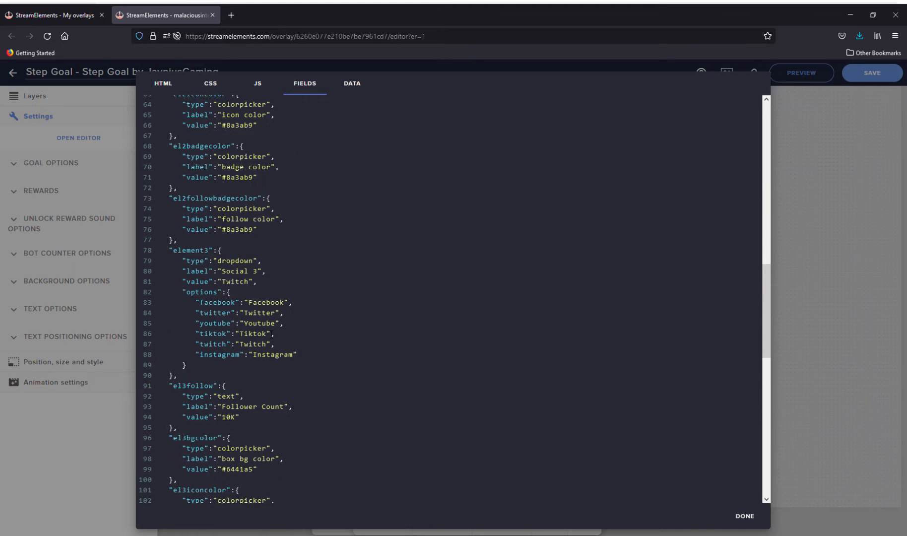
scroll(271, 334, up, 7)
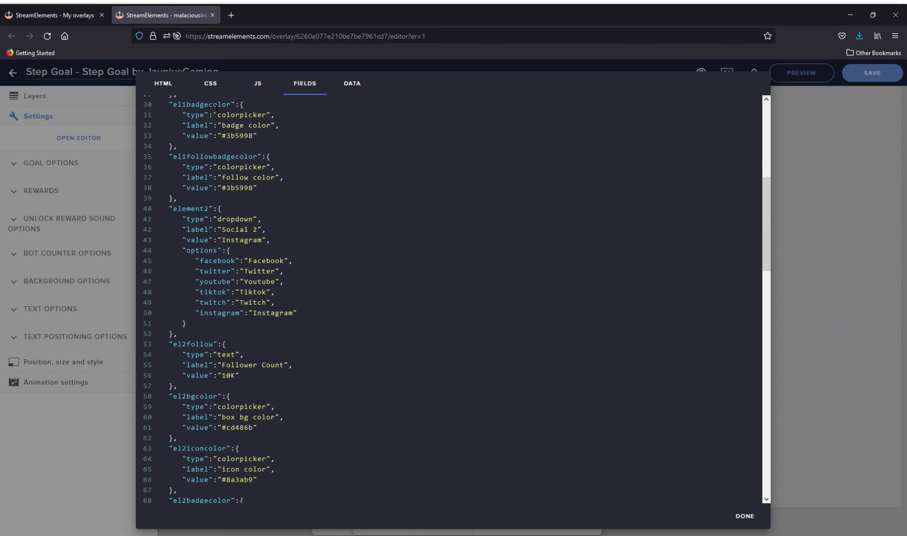
scroll(222, 122, up, 3)
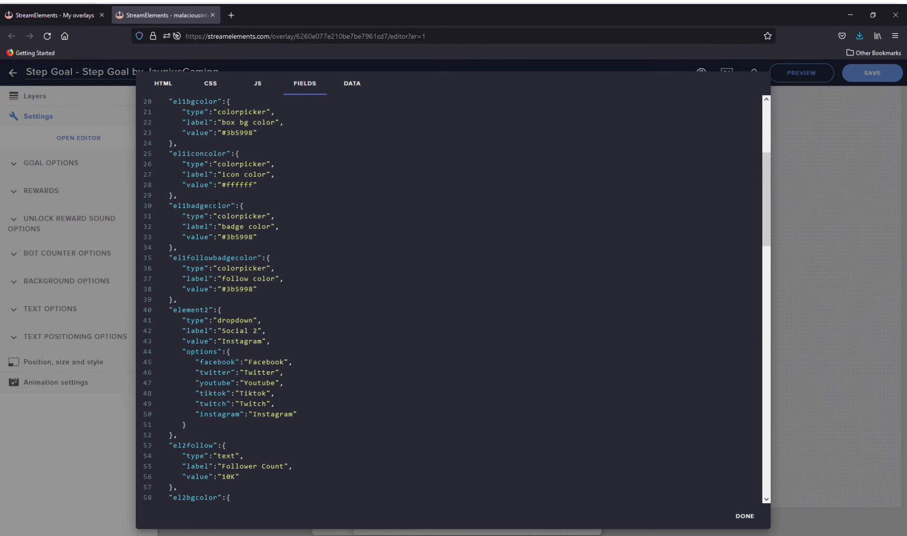
Step: Paste the copied field values into the widget's Data code, apply it, and stretch the widget to about 535 px high
click(370, 82)
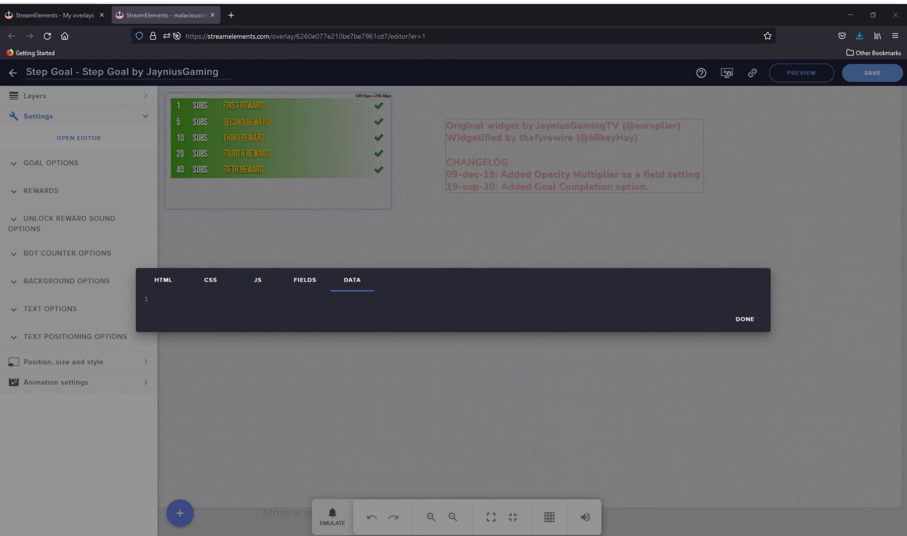
click(356, 308)
key(ctrl+v)
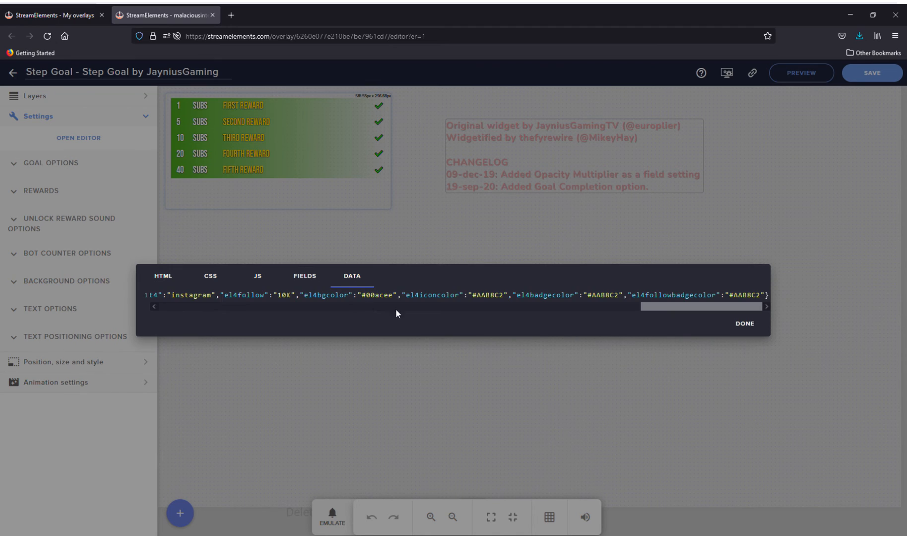
click(763, 327)
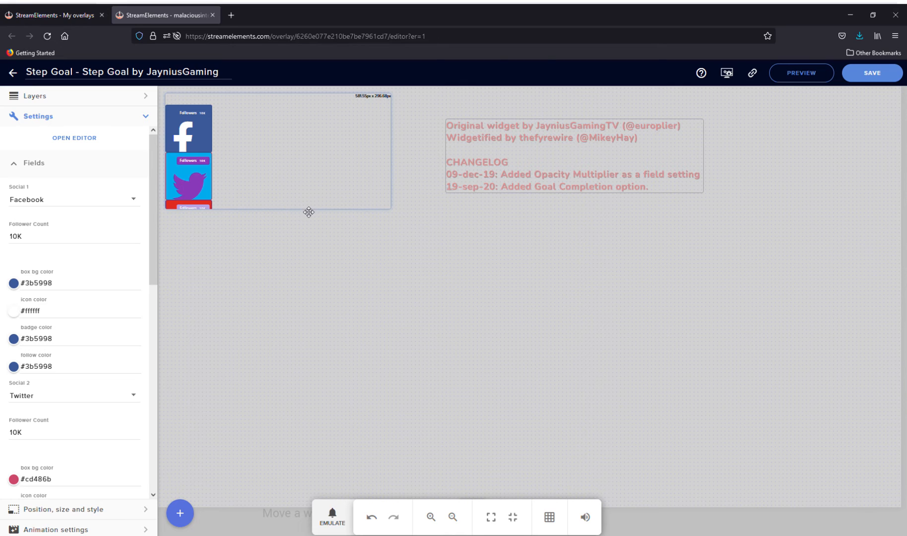
drag(304, 209, 331, 303)
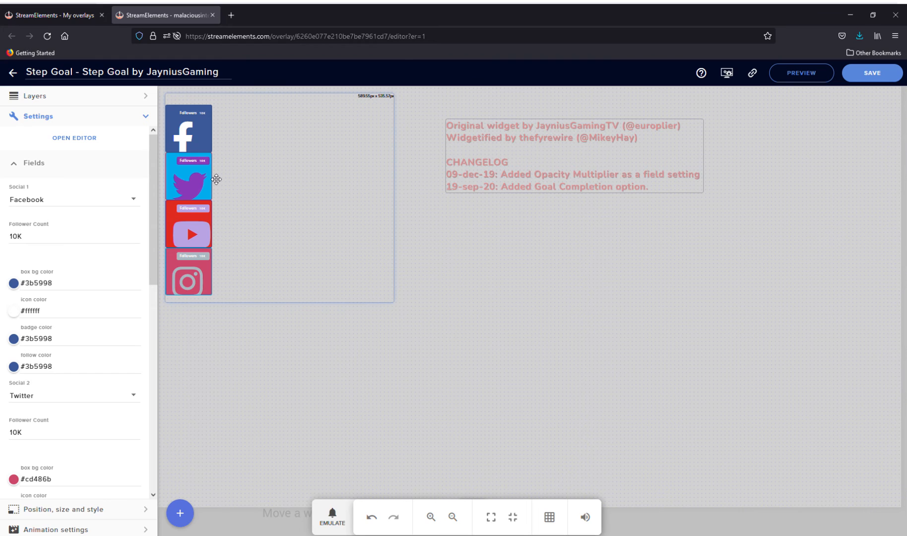
Step: Try Youtube and Tiktok as the network for Social 1
click(102, 207)
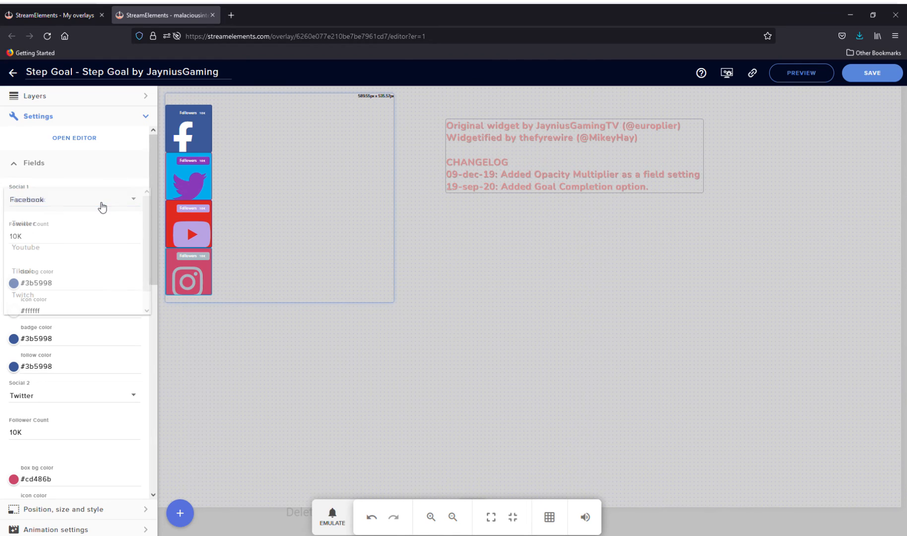
click(74, 255)
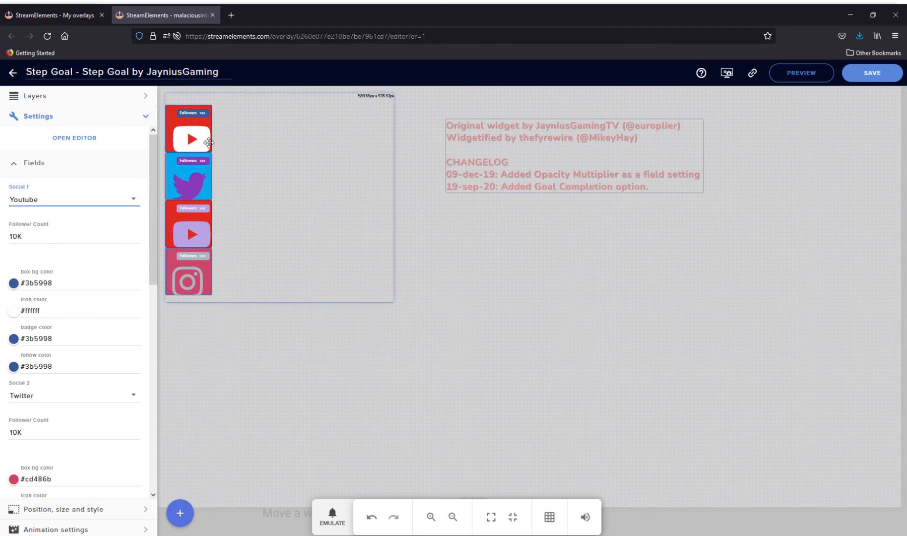
click(135, 201)
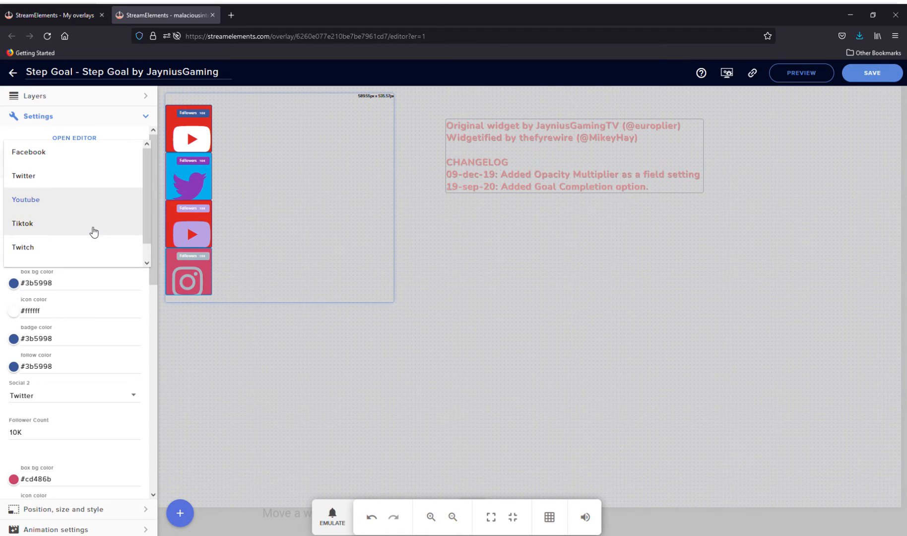
click(91, 232)
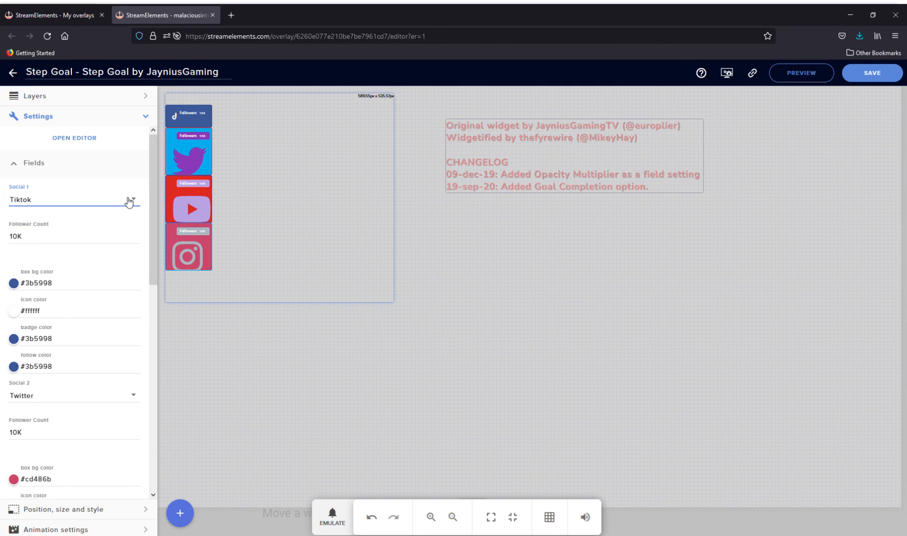
Step: Set Social 1 to Instagram and select its Follower Count value
click(130, 200)
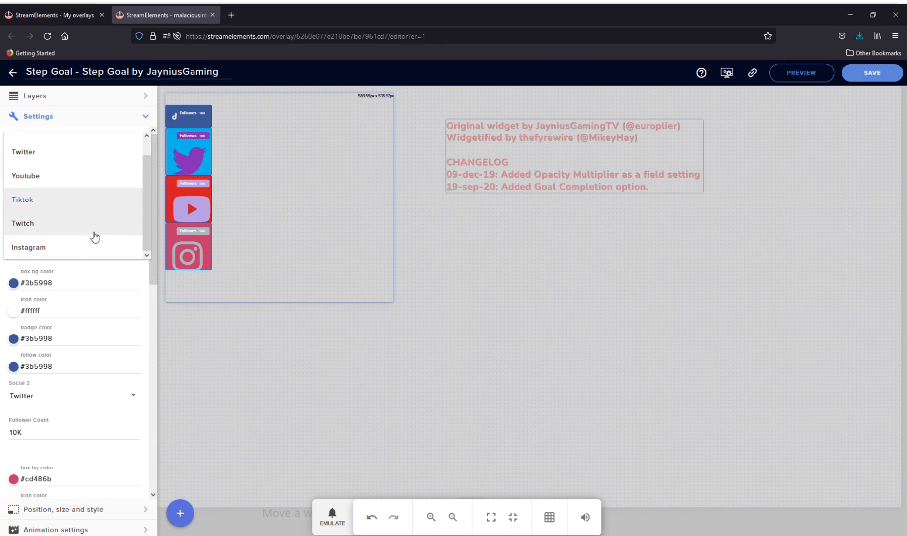
click(79, 253)
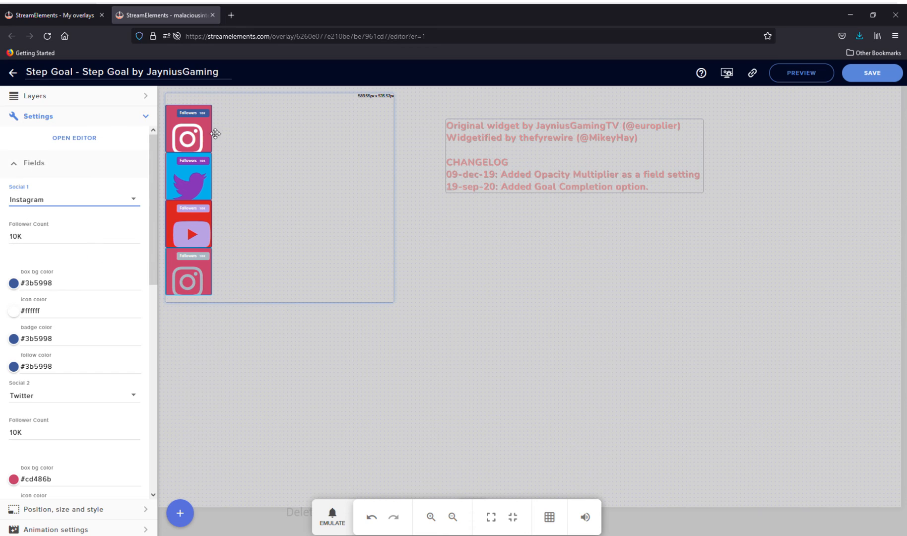
click(49, 240)
drag(44, 240, 9, 240)
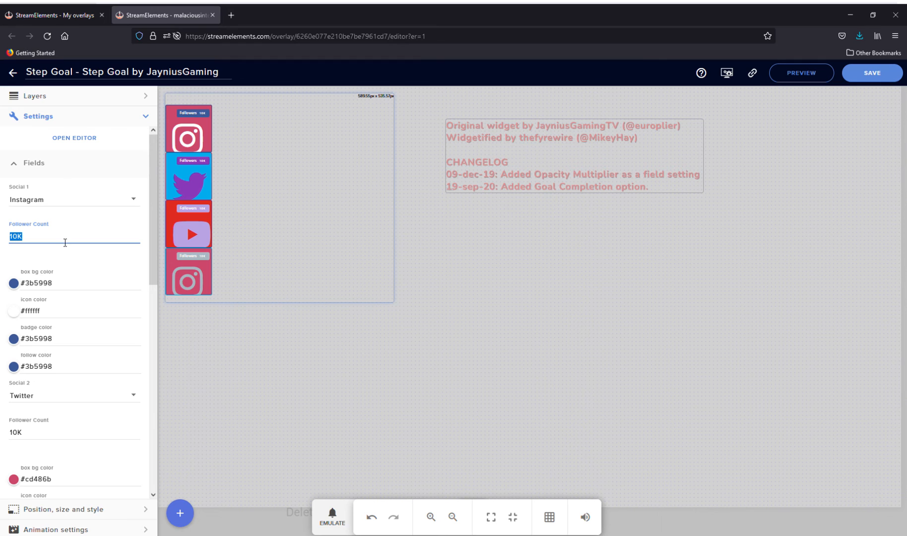
Step: Set the box bg color of Social 1 to magenta #e823e3
scroll(28, 297, down, 3)
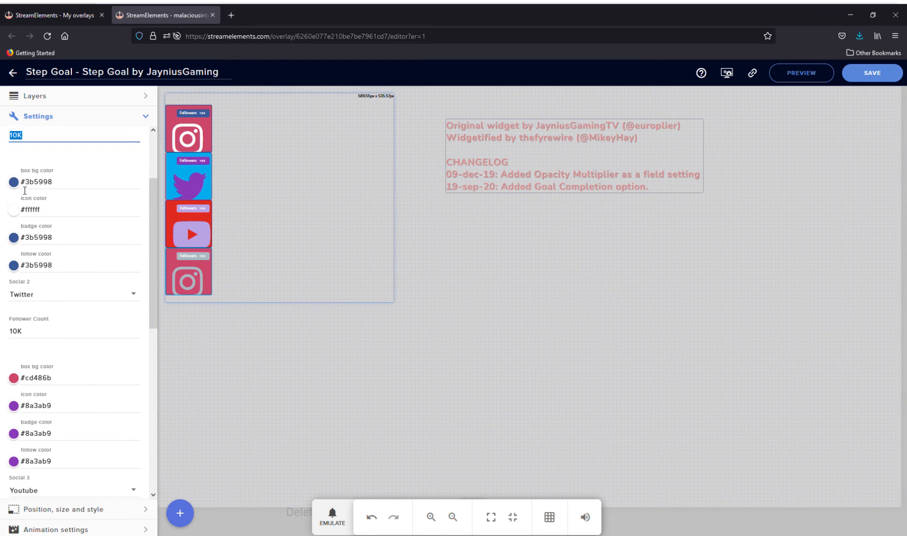
click(13, 182)
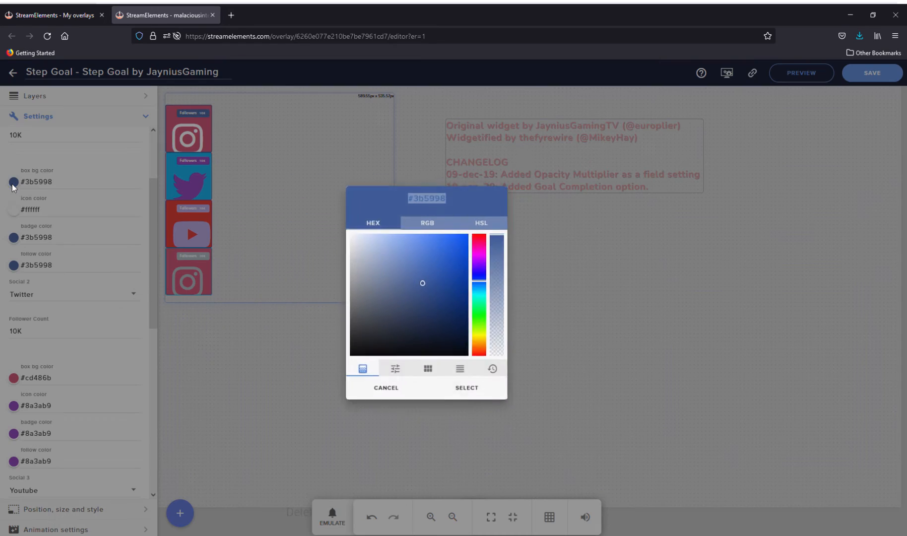
click(385, 251)
click(509, 259)
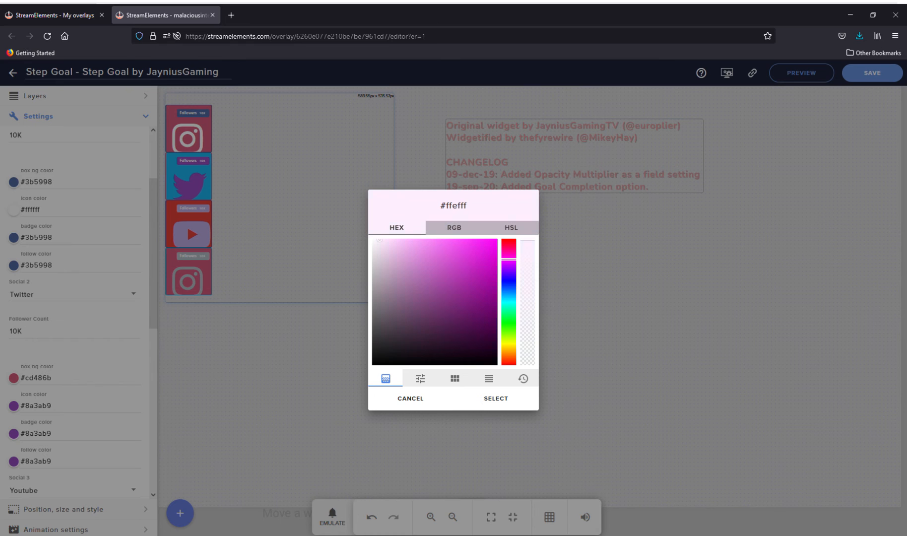
click(405, 261)
click(487, 258)
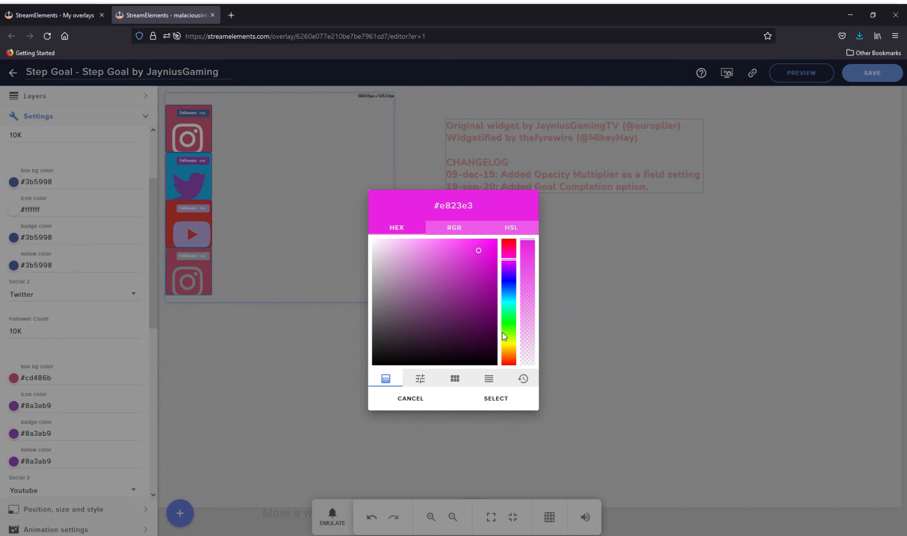
click(506, 399)
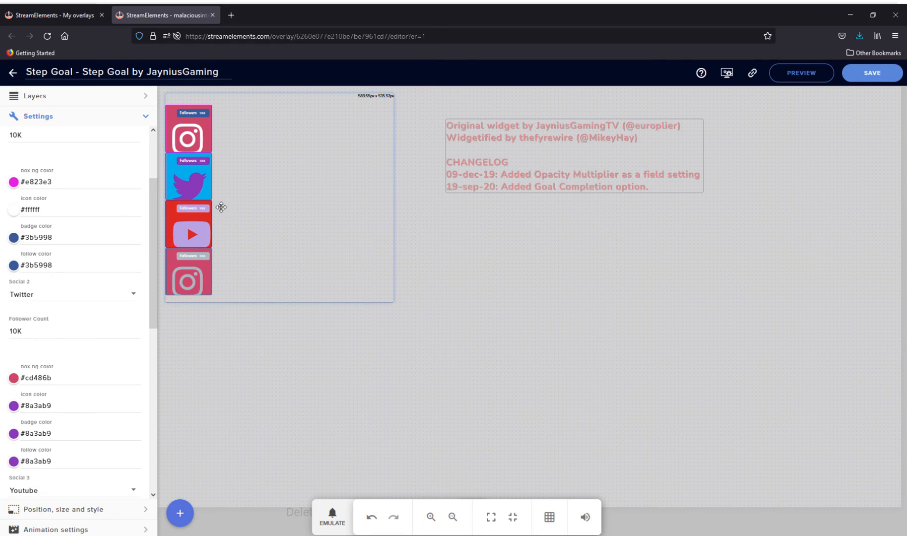
Step: Set the icon color of Social 1 to red #d62626
click(13, 210)
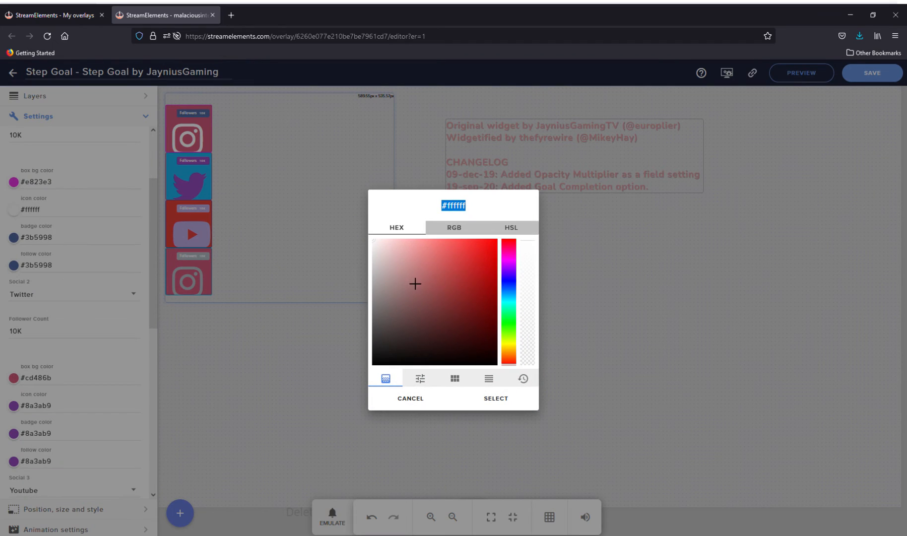
click(475, 259)
click(509, 399)
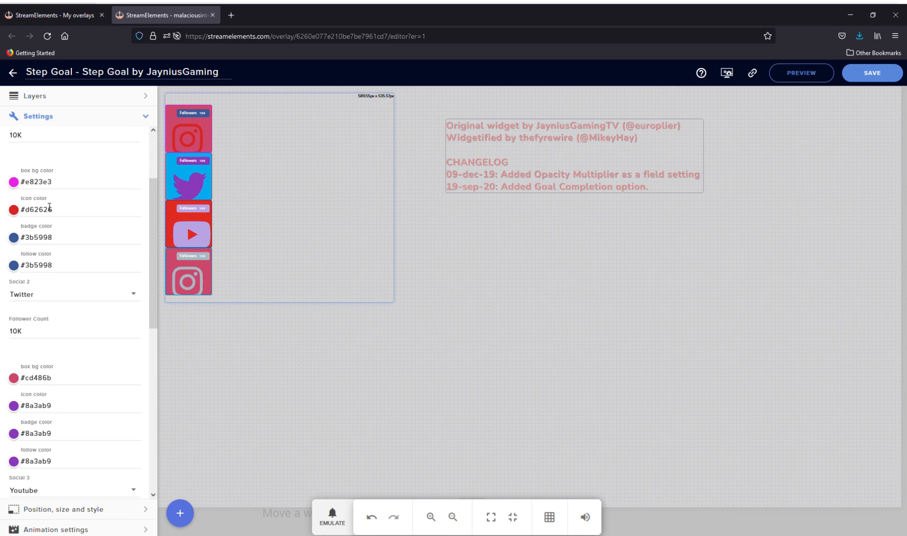
Step: Set the icon color of Social 1 to off-white #f8f2f2
click(14, 211)
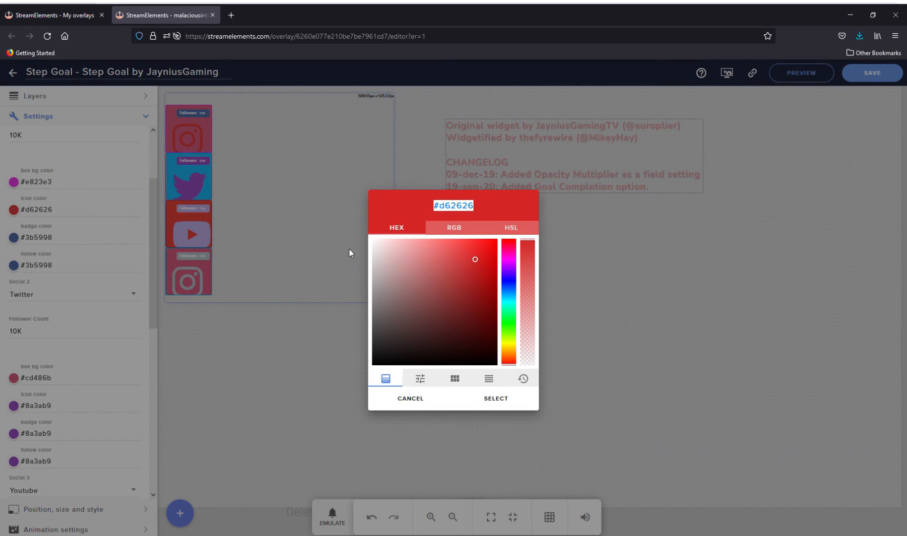
click(383, 250)
click(509, 396)
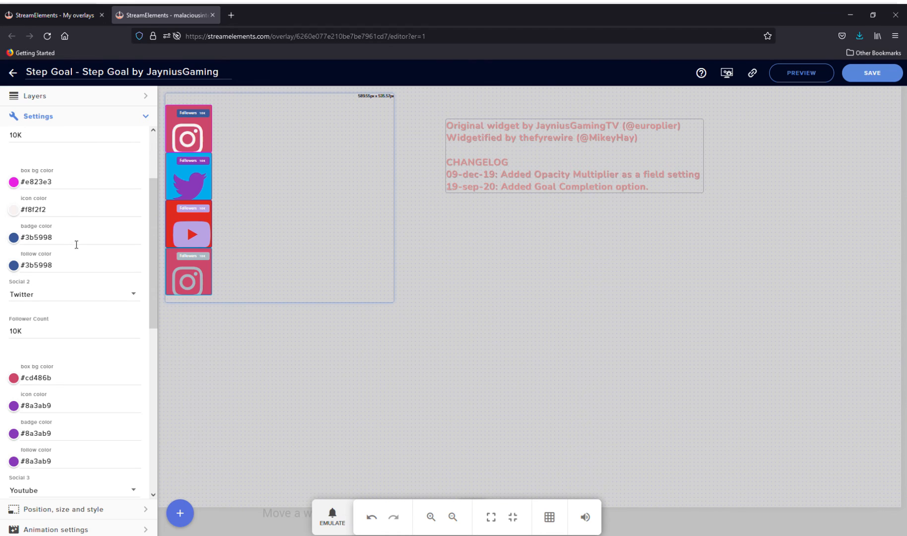
Step: Examine the widget's field definitions and HTML in its code editor without editing them
scroll(79, 153, up, 2)
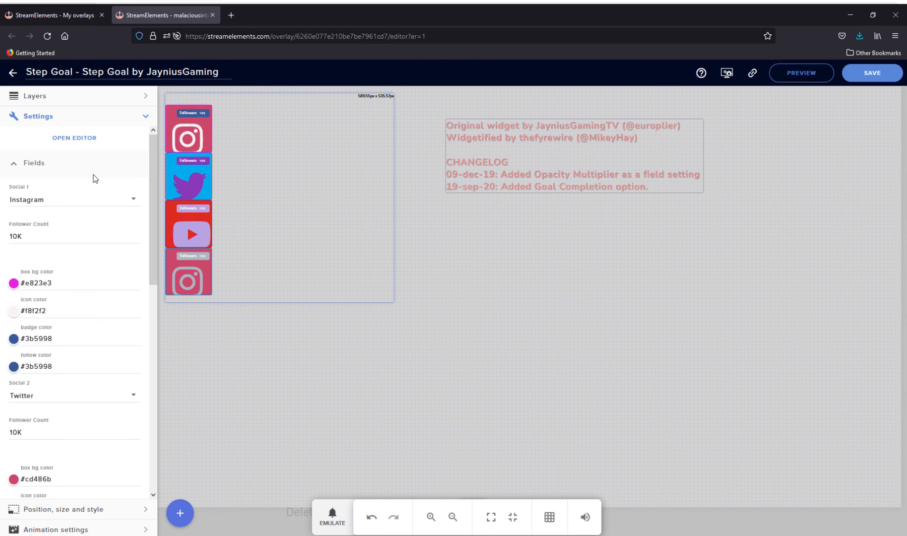
click(82, 139)
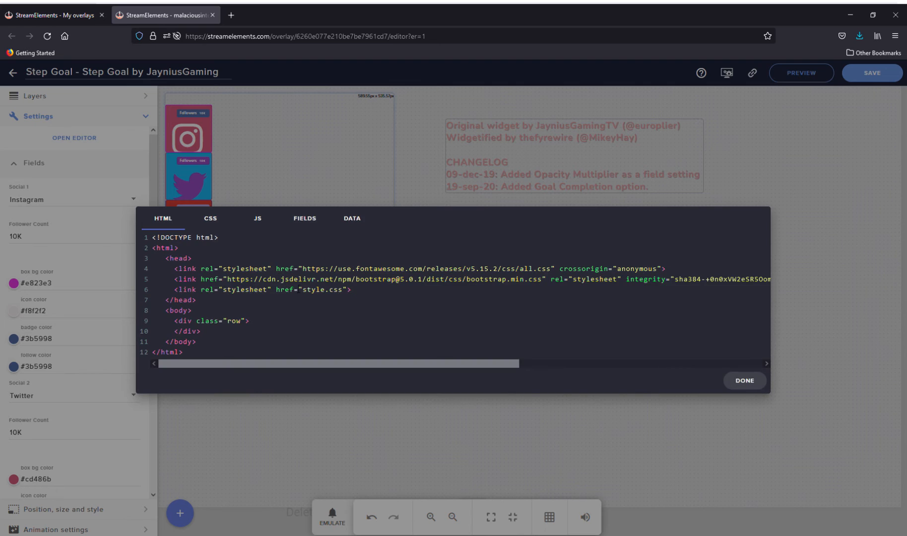
click(312, 222)
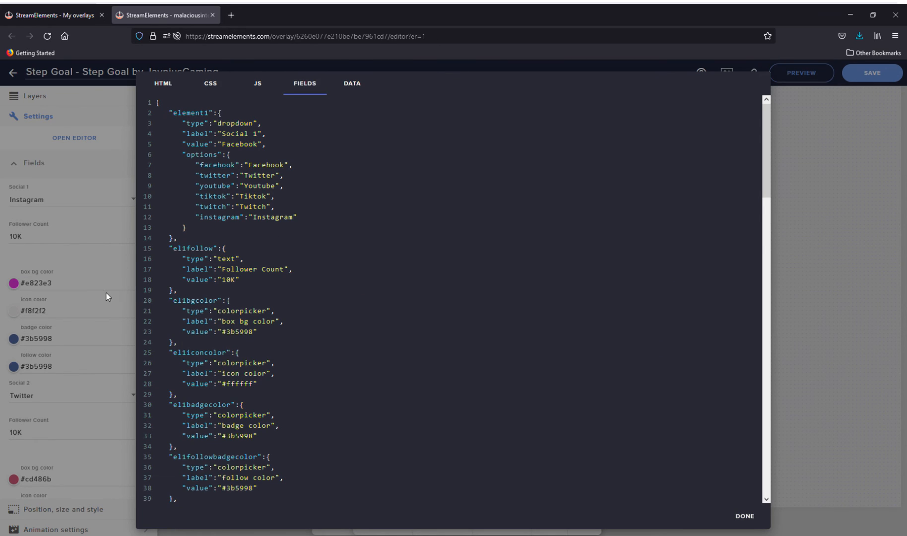
click(738, 518)
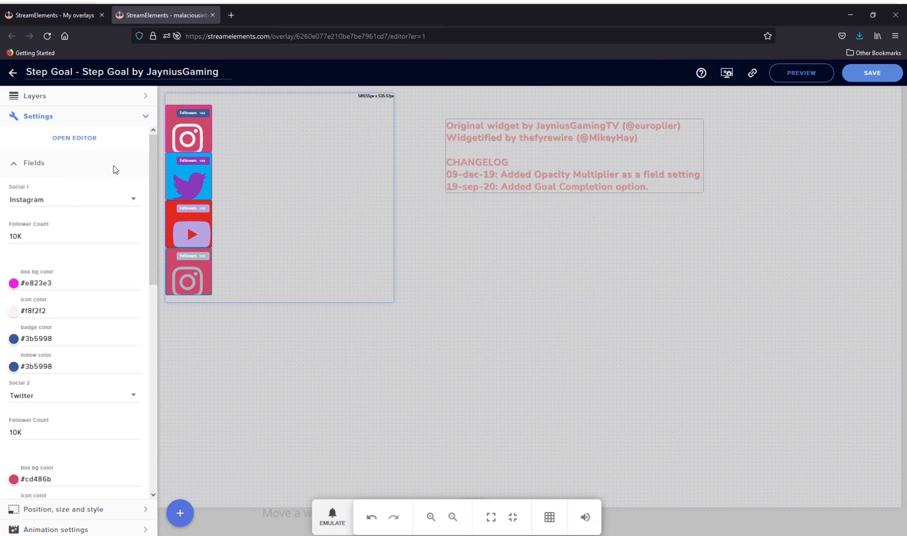
click(84, 141)
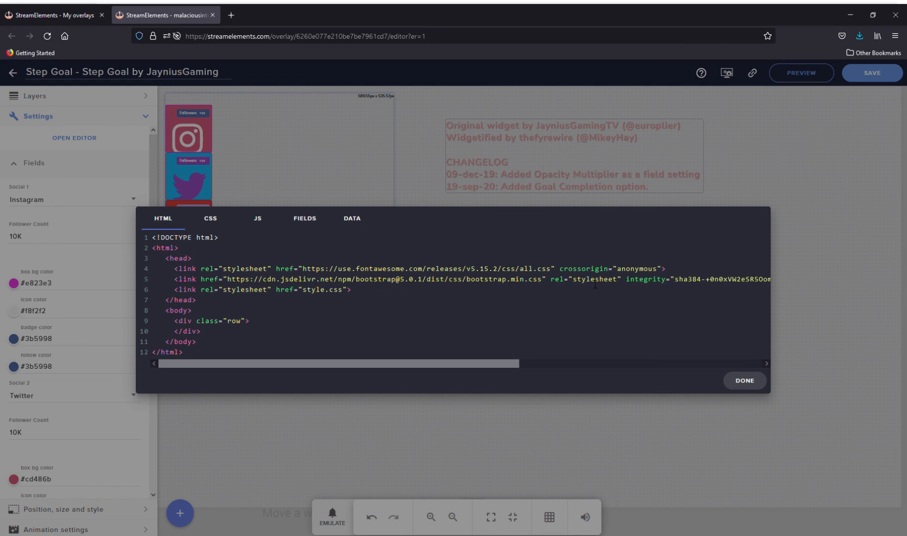
click(736, 381)
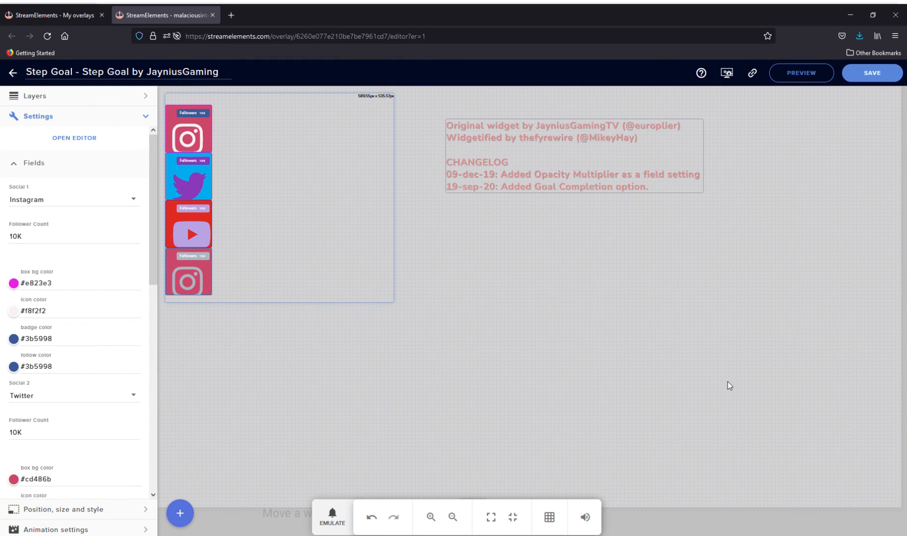